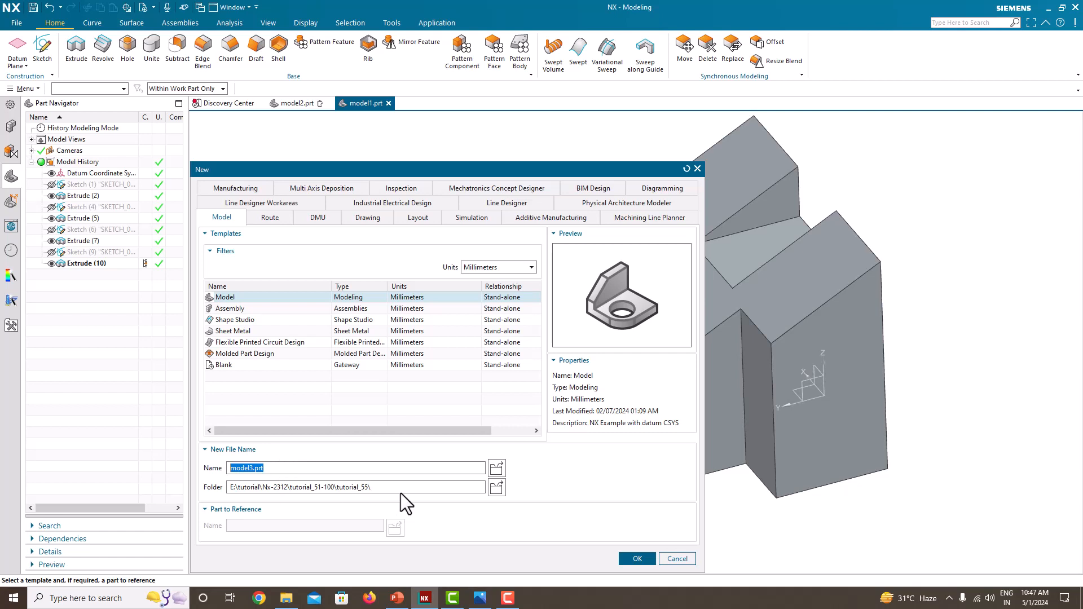
# Create the millimetre Model part model3.prt and place its window side by side with the reference drawing image.
pyautogui.click(642, 557)
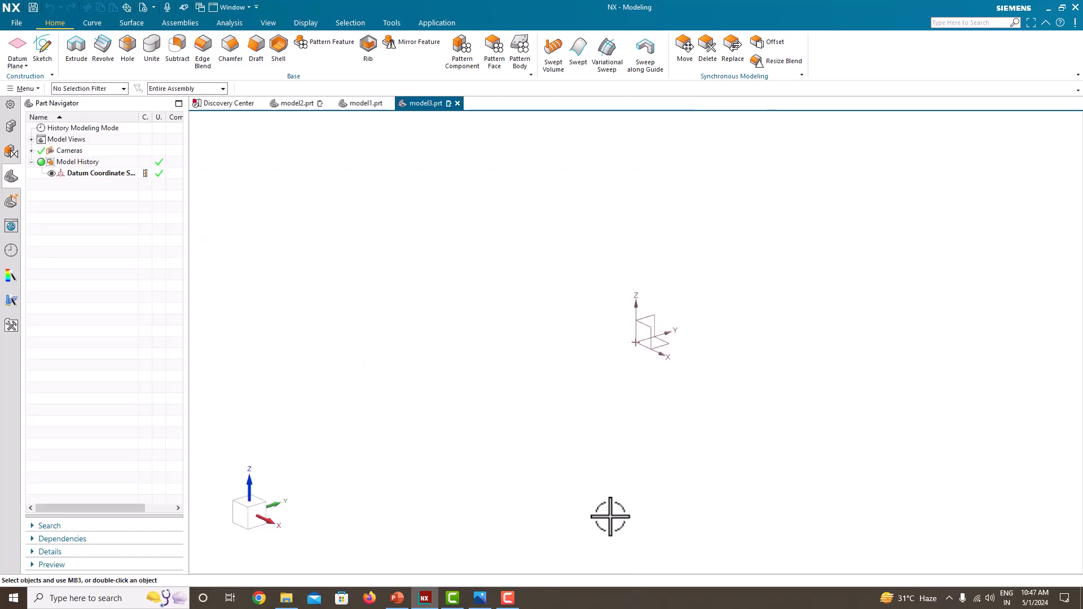
pyautogui.click(484, 598)
pyautogui.click(483, 464)
pyautogui.press('super+Right')
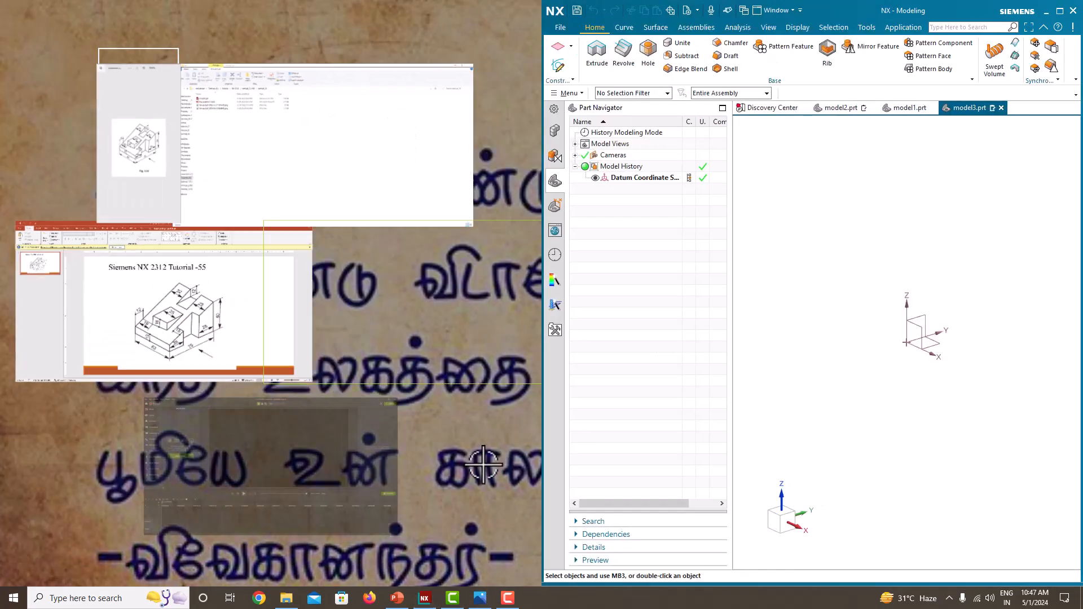
pyautogui.click(119, 179)
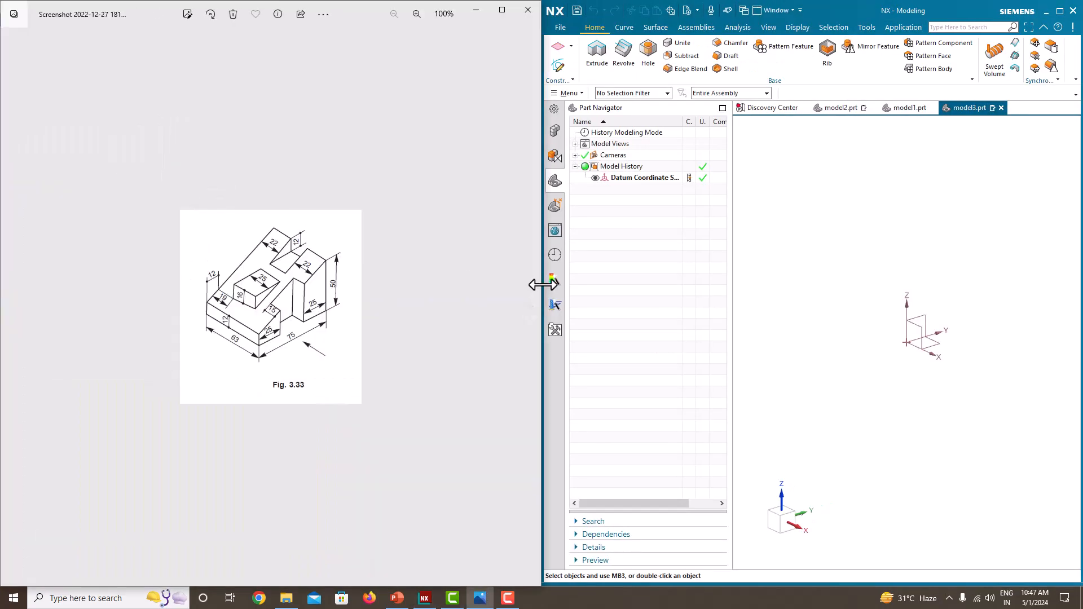
# Narrow the reference drawing window to about a quarter of the screen, widen the modeling window to fill the rest, and enlarge the drawing.
pyautogui.moveTo(543, 285); pyautogui.dragTo(283, 287)
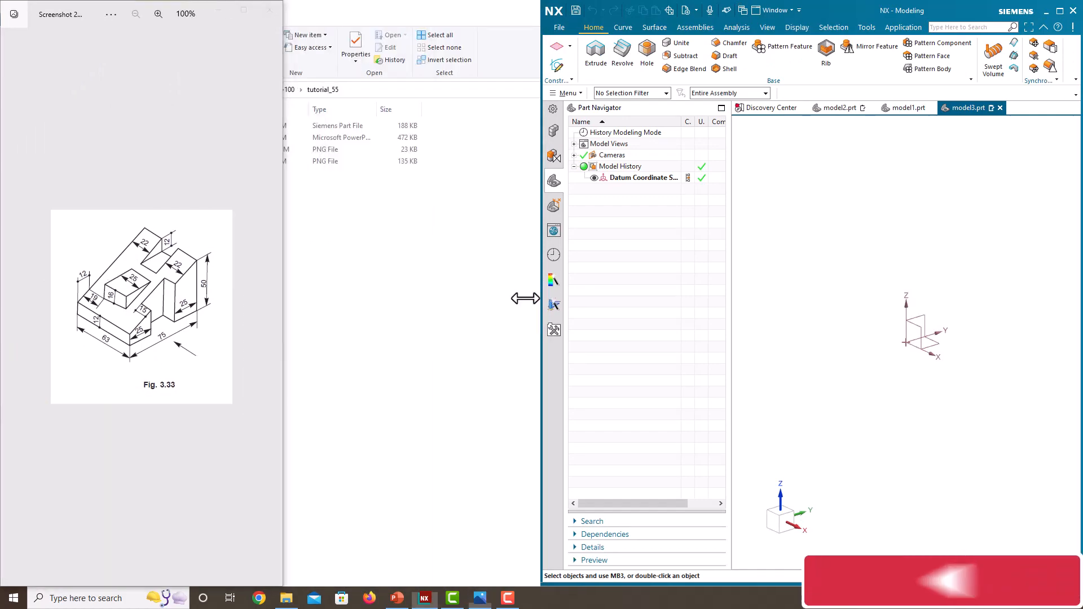
pyautogui.moveTo(525, 298); pyautogui.dragTo(280, 297)
pyautogui.scroll(3, 163, 328)
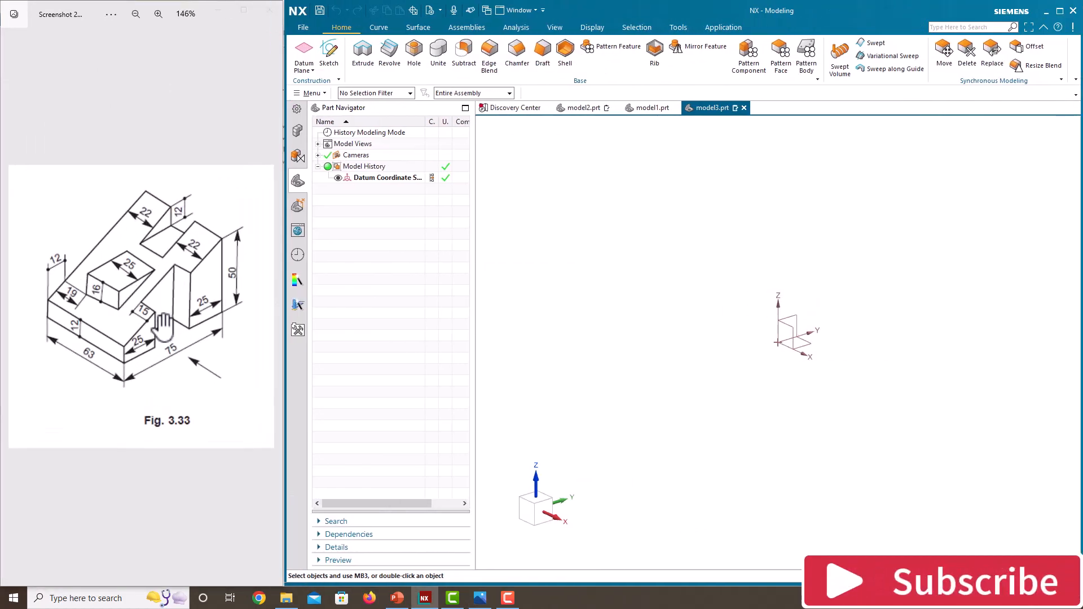
pyautogui.scroll(1, 163, 327)
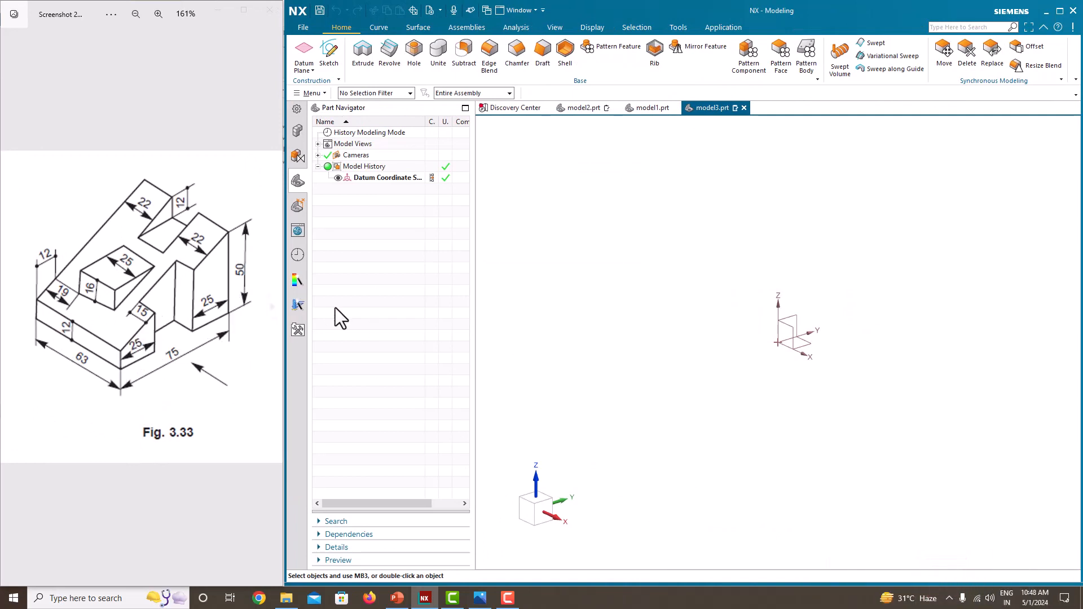
# Start a sketch on the Right principal plane.
pyautogui.click(332, 70)
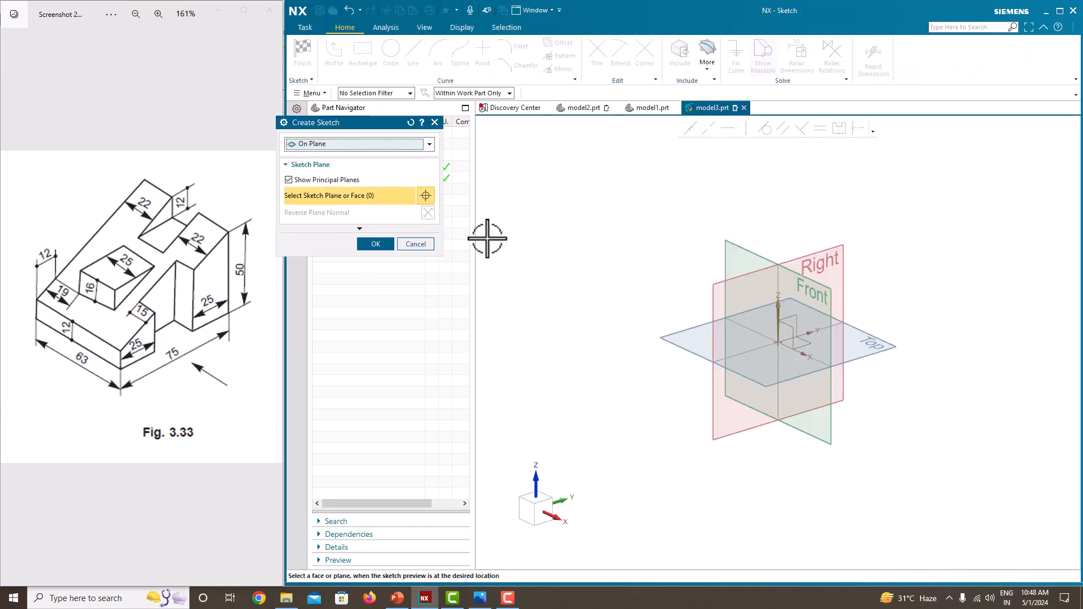
pyautogui.click(837, 248)
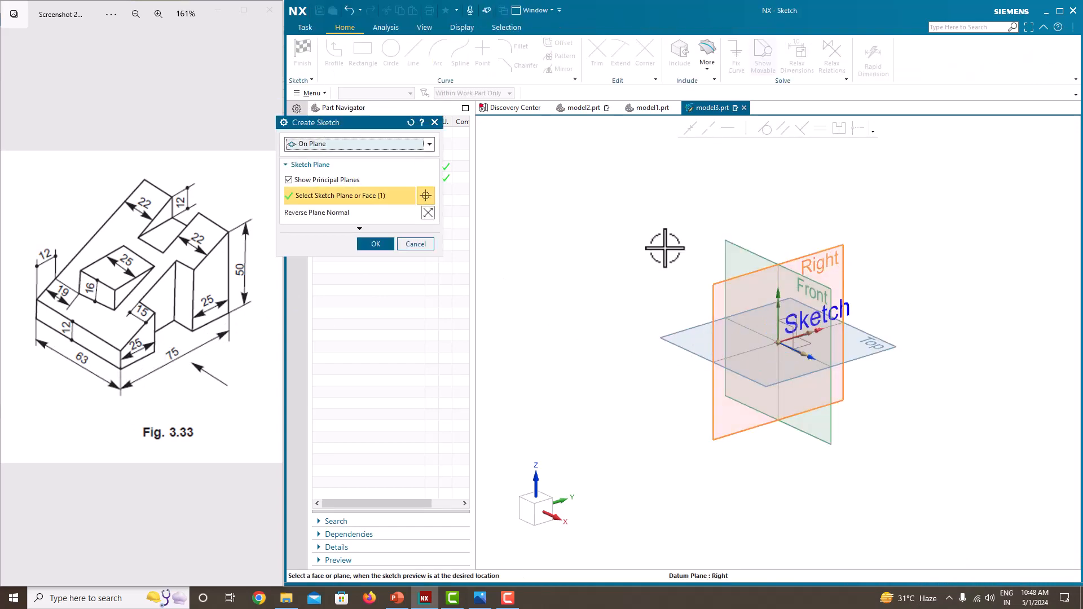
pyautogui.click(376, 244)
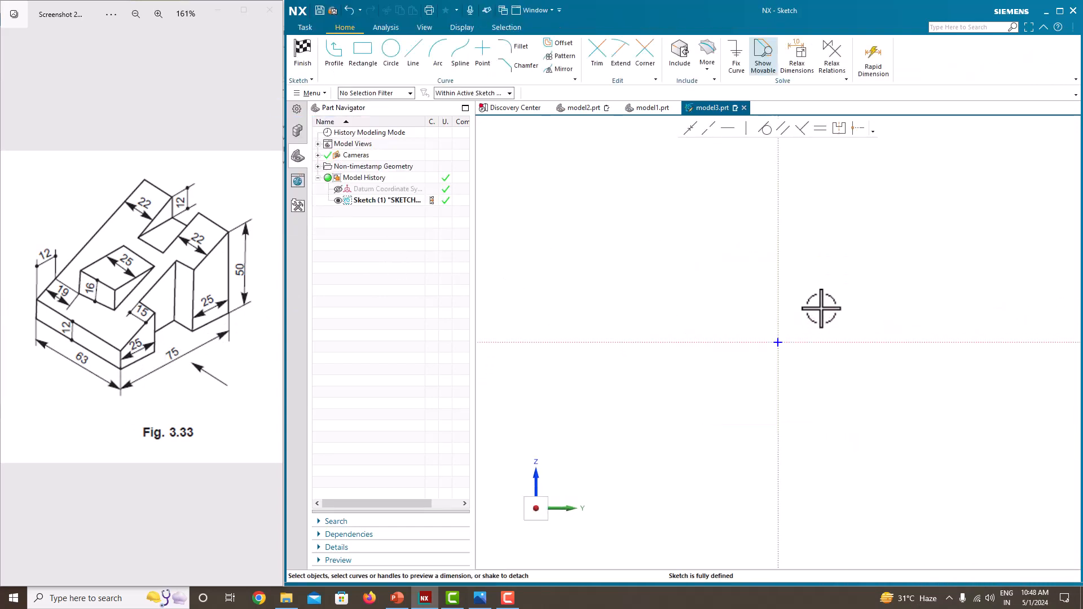
# Sketch a closed four-sided wedge profile from the origin, about 252 mm along the horizontal axis, with vertical ends and a sloped top.
pyautogui.click(337, 61)
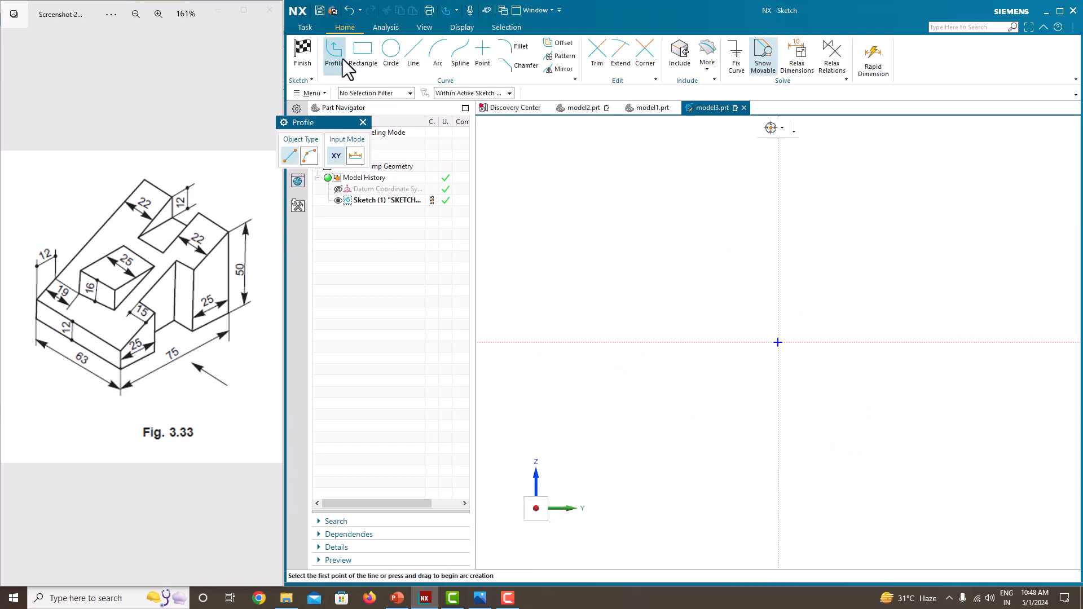
pyautogui.click(778, 342)
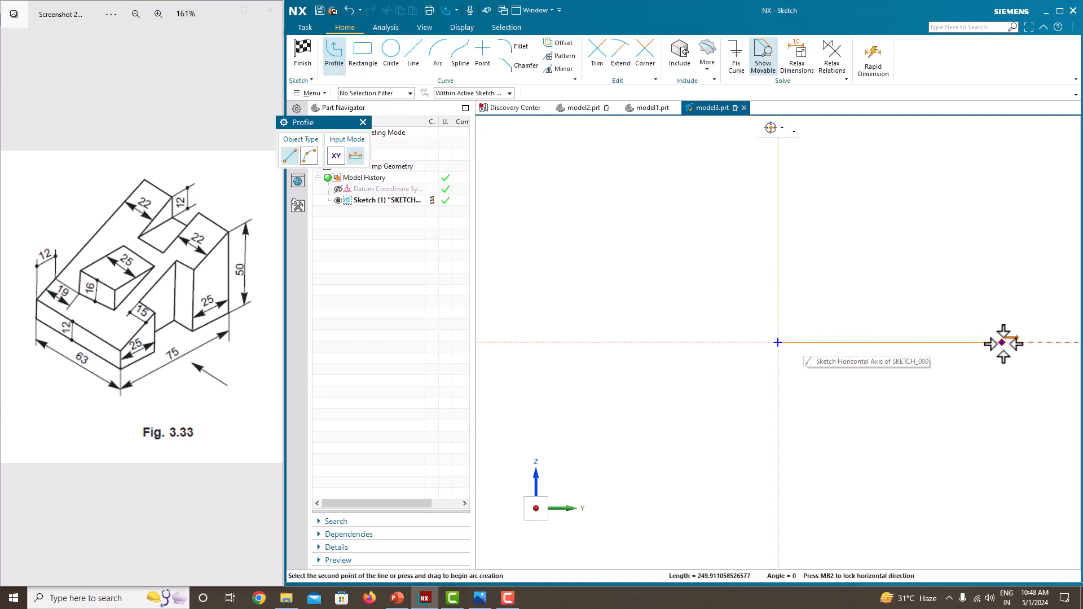
pyautogui.click(1004, 173)
pyautogui.click(778, 286)
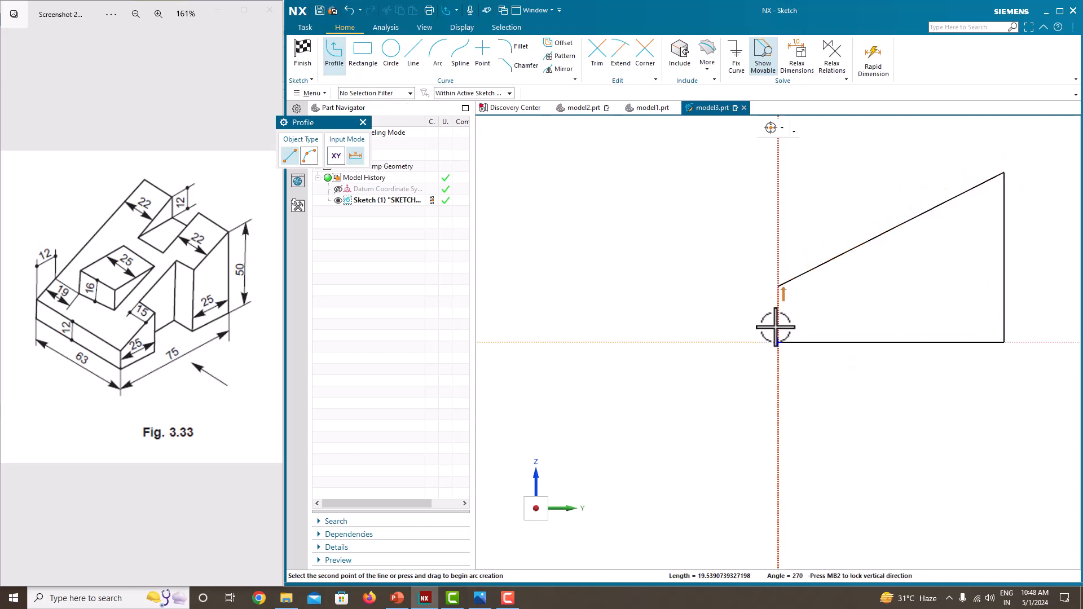
pyautogui.click(779, 342)
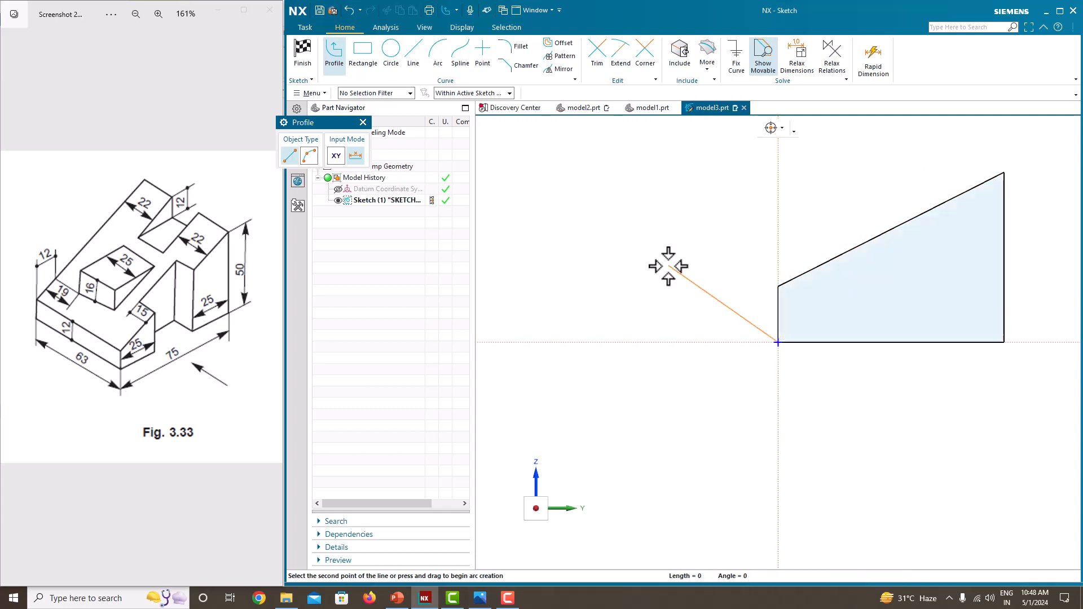
pyautogui.press('Escape')
pyautogui.press('Escape')
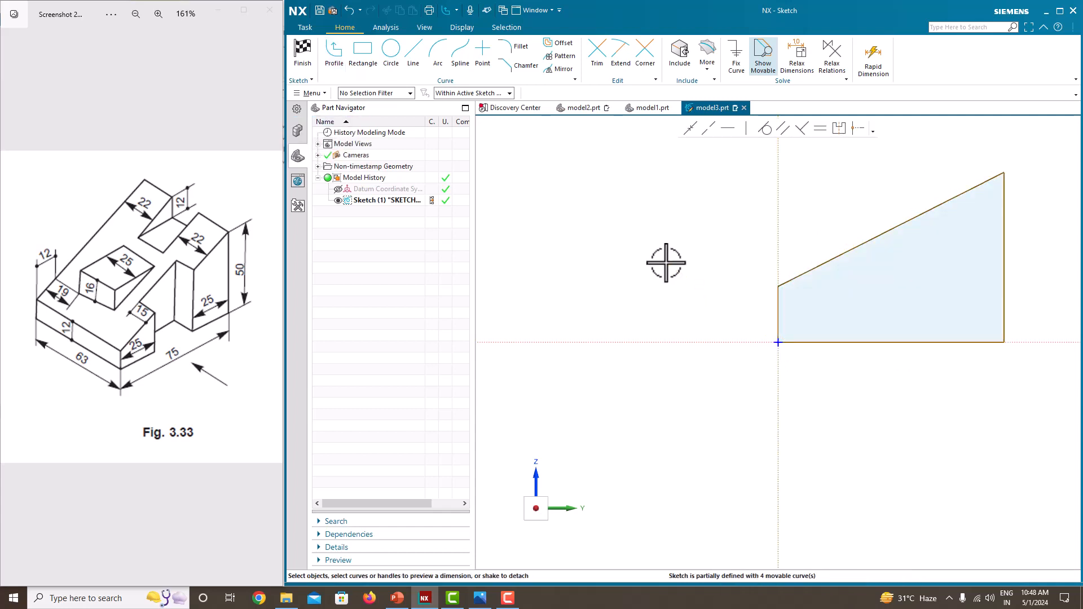
# Dimension the profile's base line to 75 mm and accept scaling the entire sketch.
pyautogui.scroll(-2, 666, 263)
pyautogui.scroll(1, 818, 273)
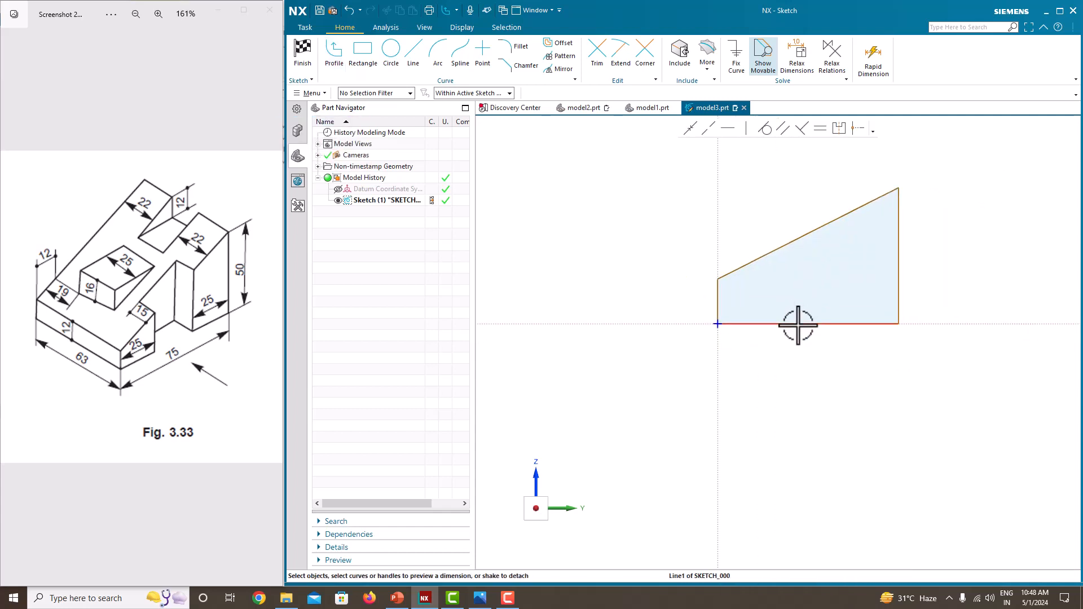
pyautogui.click(798, 324)
pyautogui.click(806, 348)
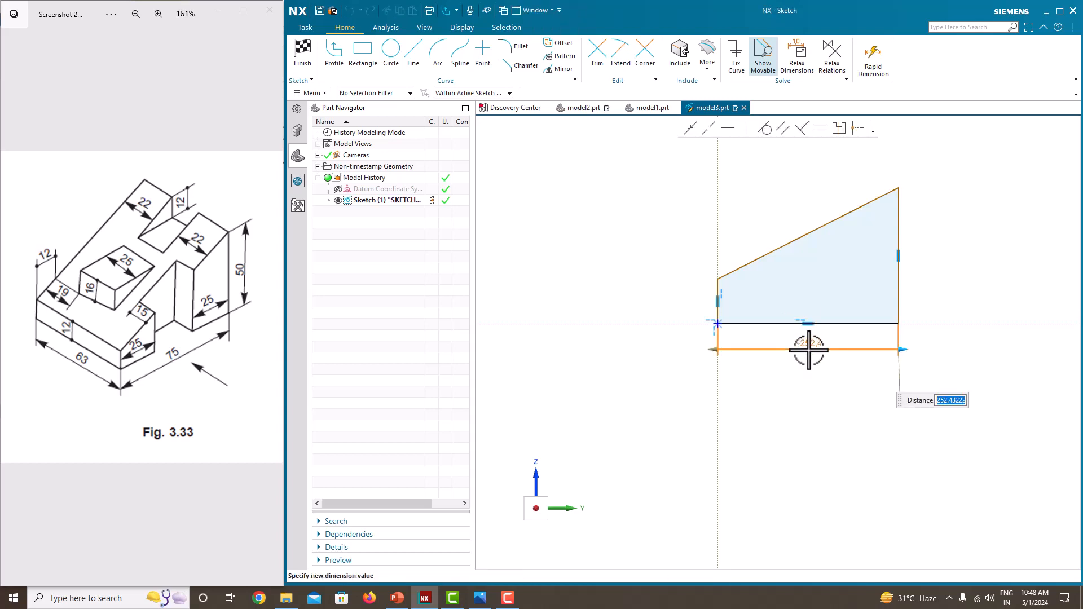
pyautogui.write('75')
pyautogui.press('Return')
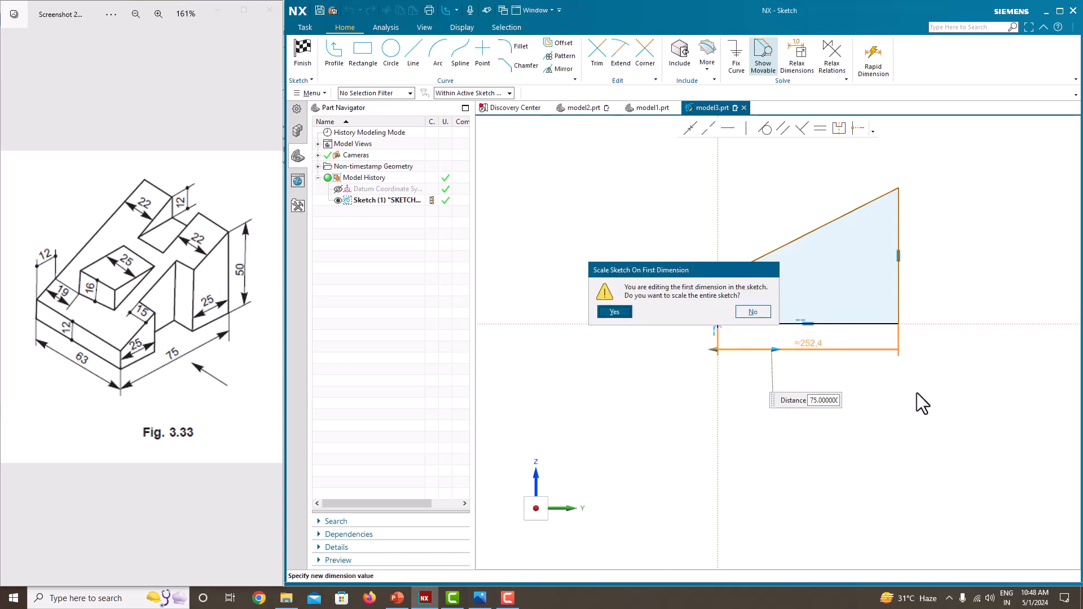
pyautogui.click(612, 312)
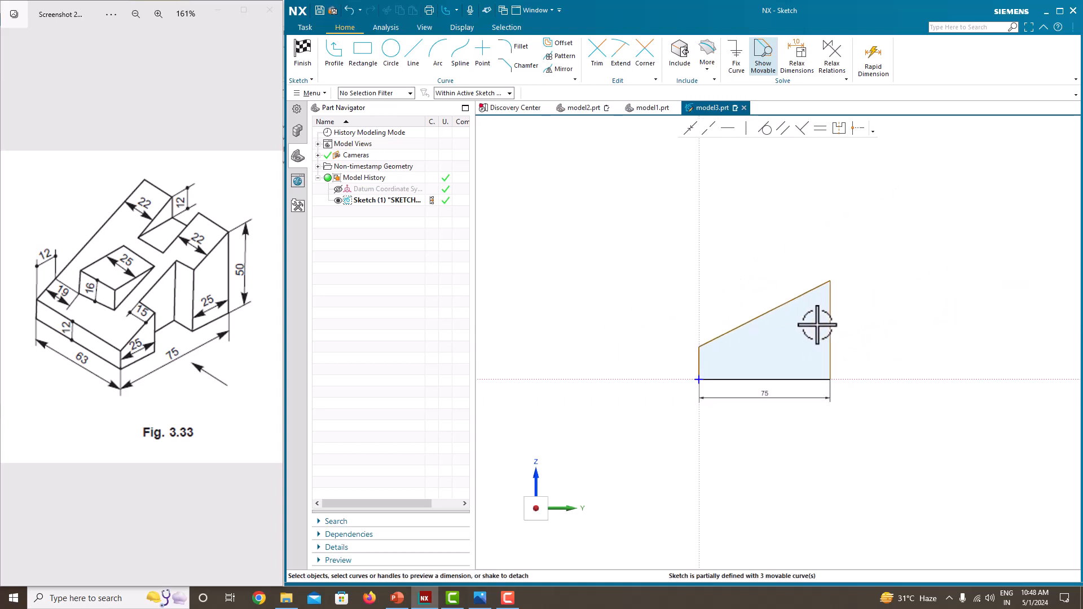
# Set the profile's tall vertical edge to 50 mm and its short vertical edge at the origin to 12 mm.
pyautogui.click(831, 324)
pyautogui.click(852, 329)
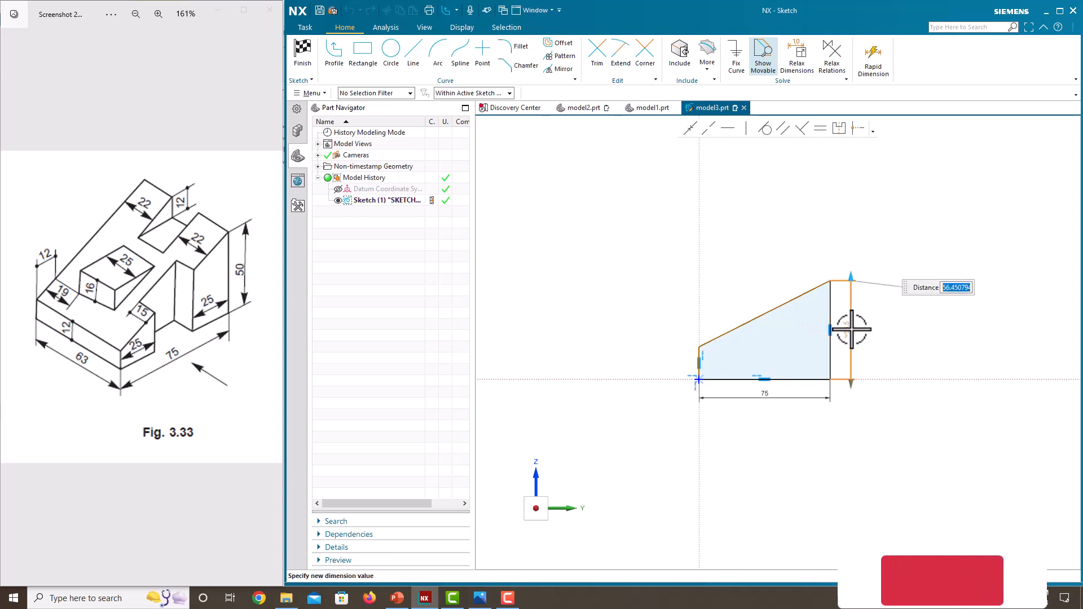
pyautogui.write('50')
pyautogui.press('Return')
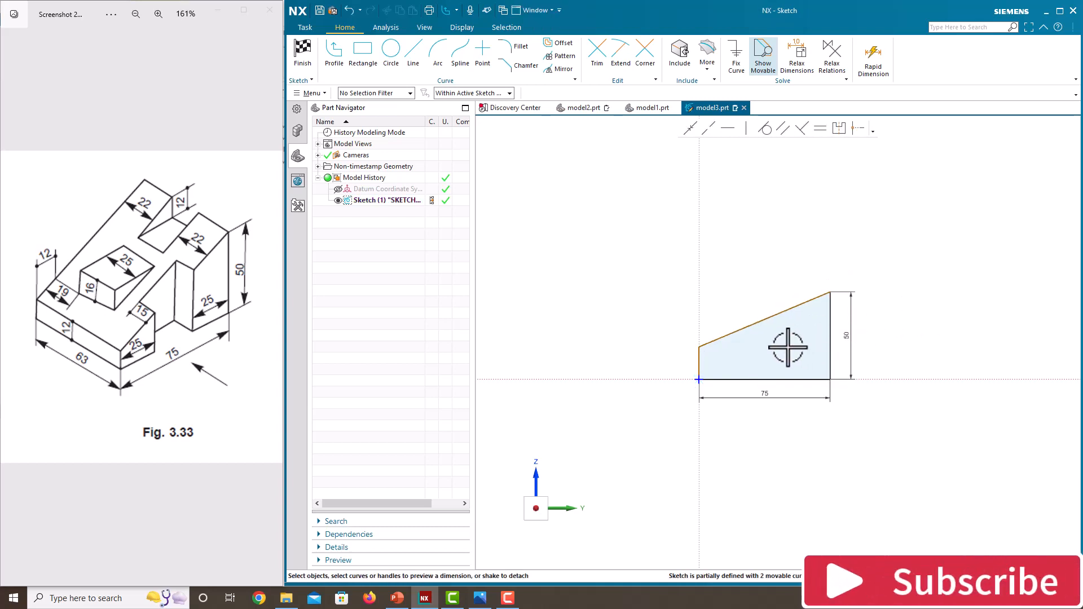
pyautogui.click(689, 363)
pyautogui.click(687, 364)
pyautogui.write('12')
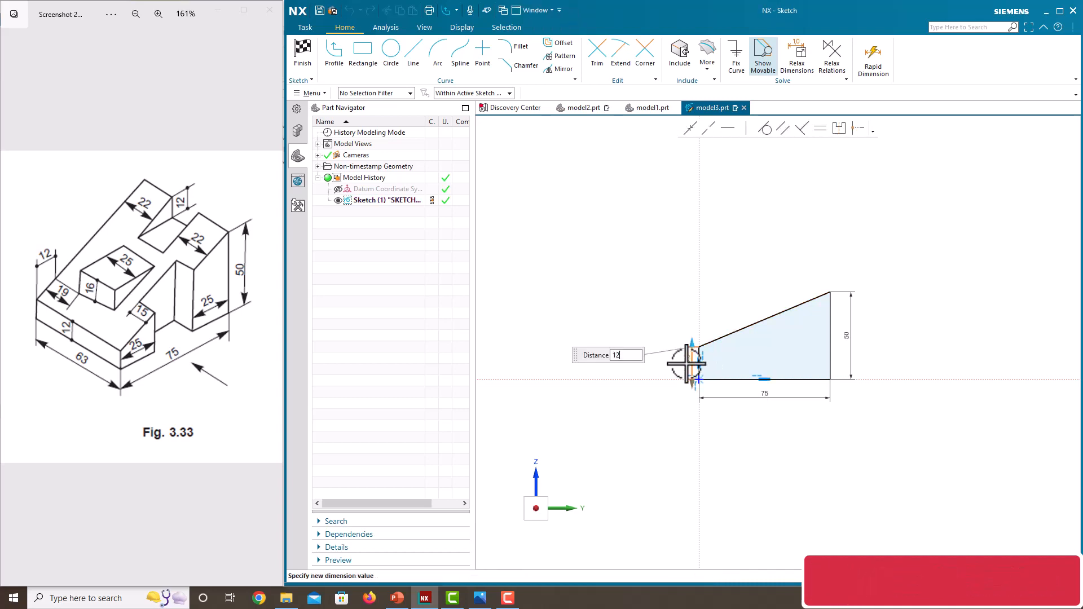
pyautogui.press('Return')
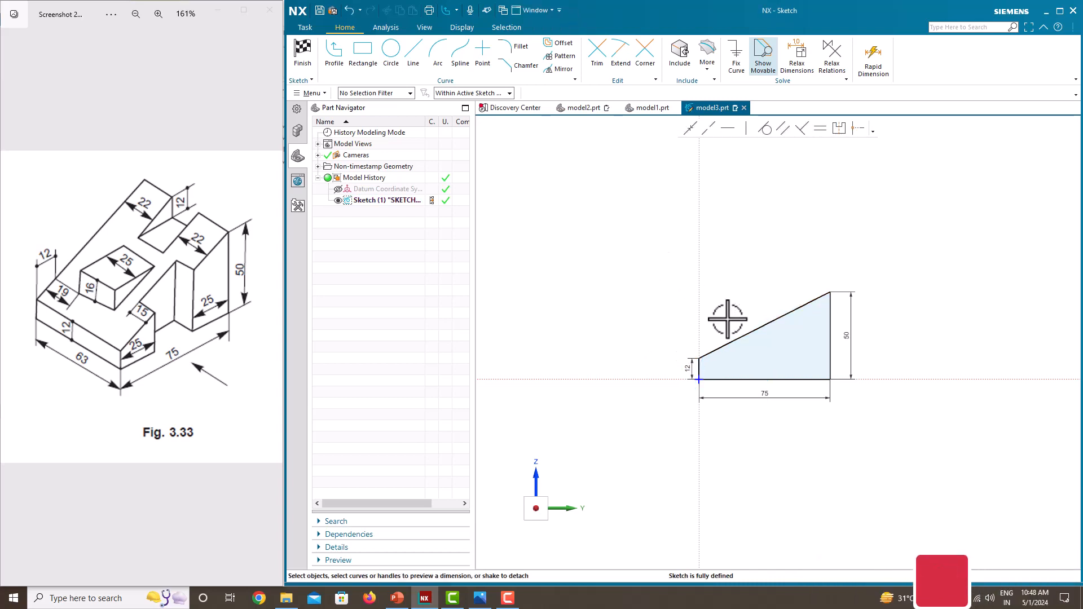
# Finish the sketch and extrude the wedge profile symmetrically to a total width of 63 mm.
pyautogui.rightClick(750, 228)
pyautogui.click(762, 235)
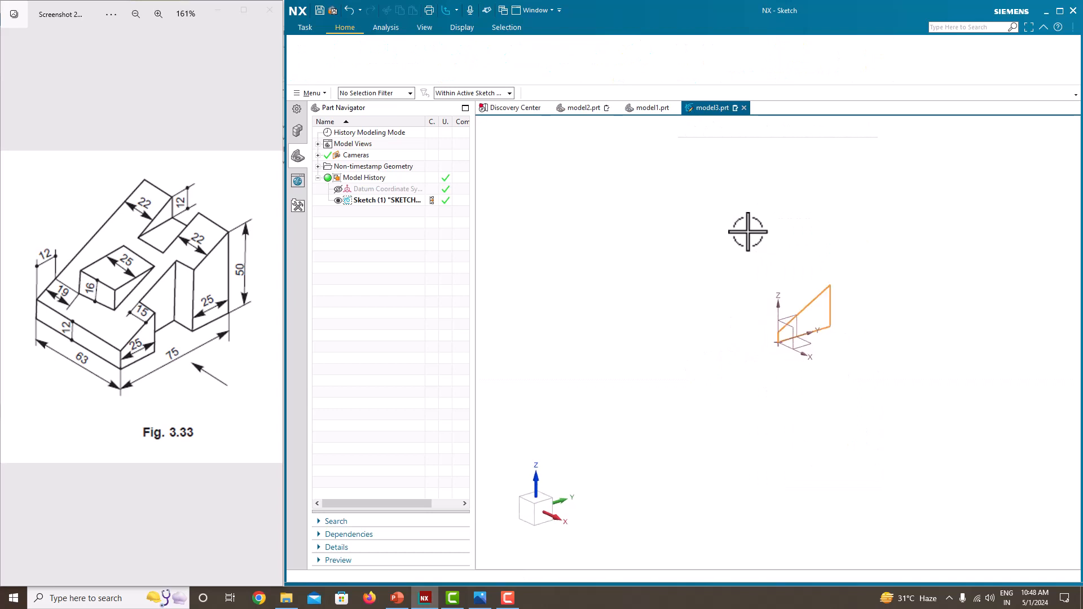
pyautogui.click(372, 69)
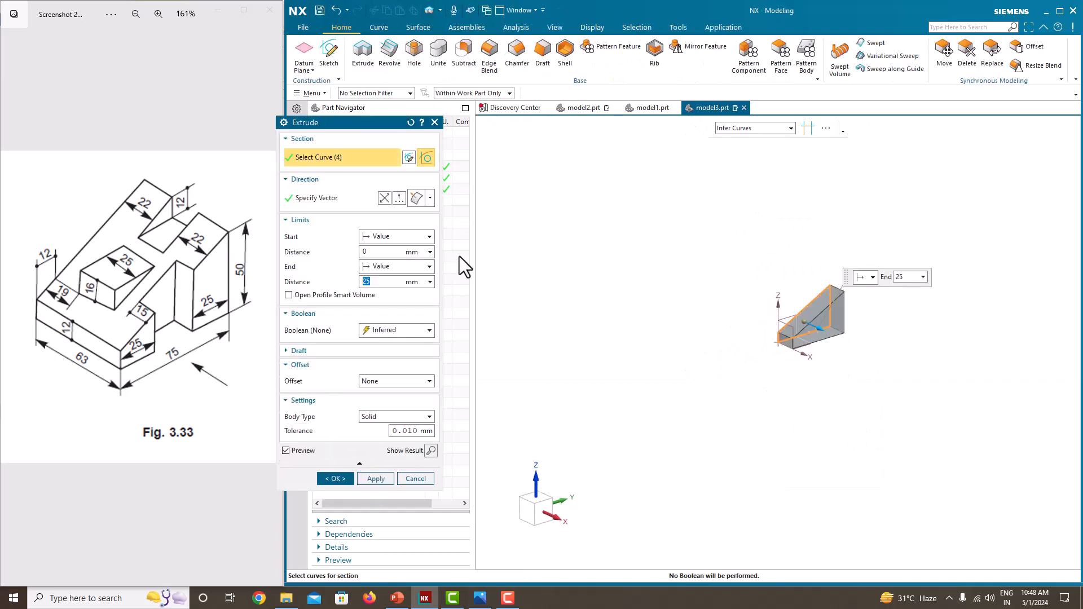
pyautogui.click(365, 270)
pyautogui.click(377, 304)
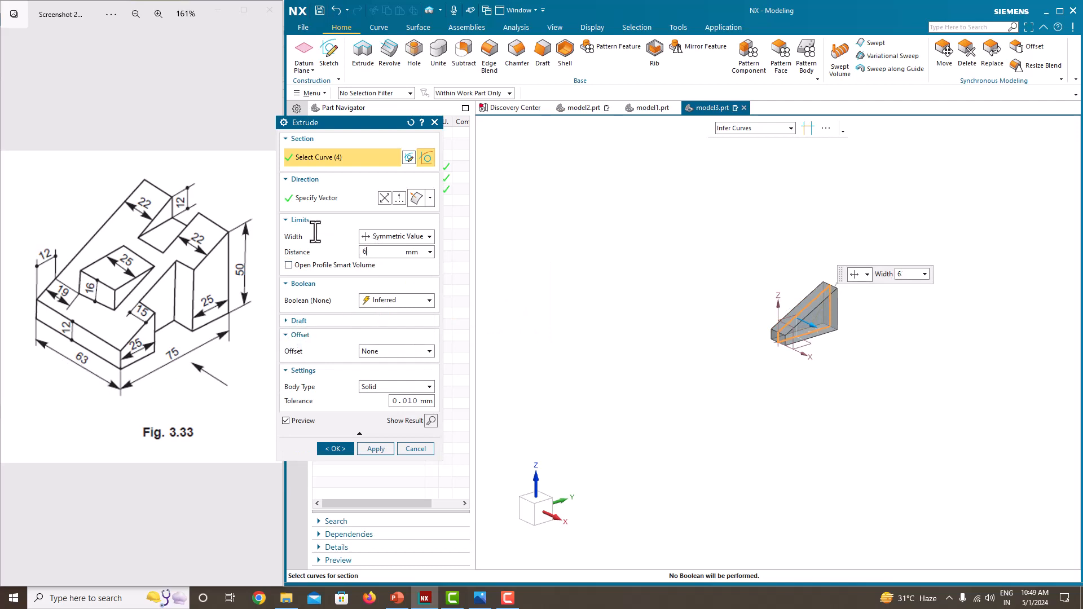
pyautogui.press('Return')
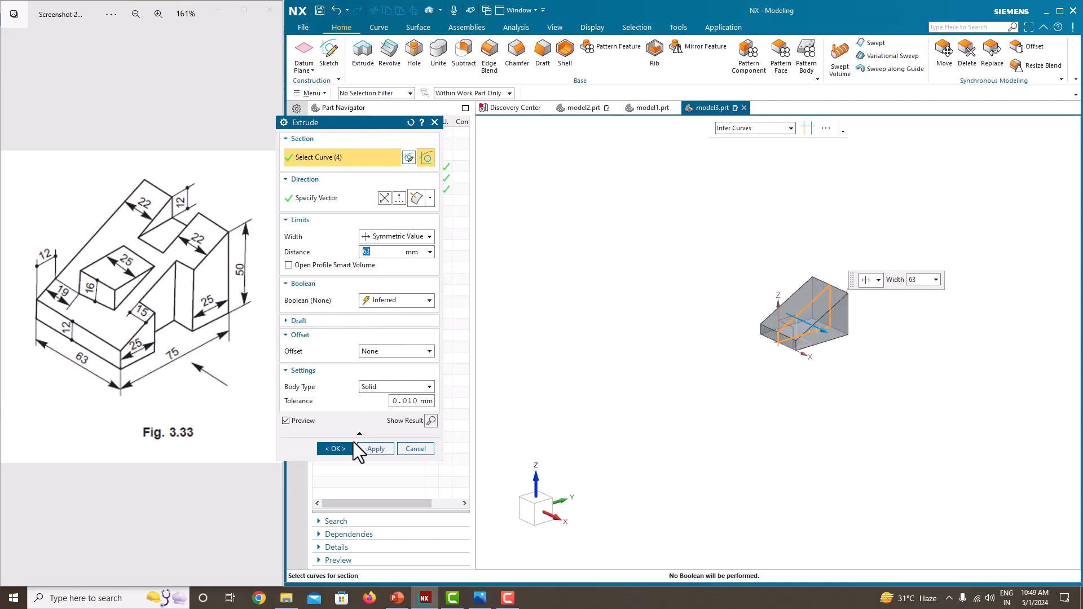
pyautogui.click(344, 448)
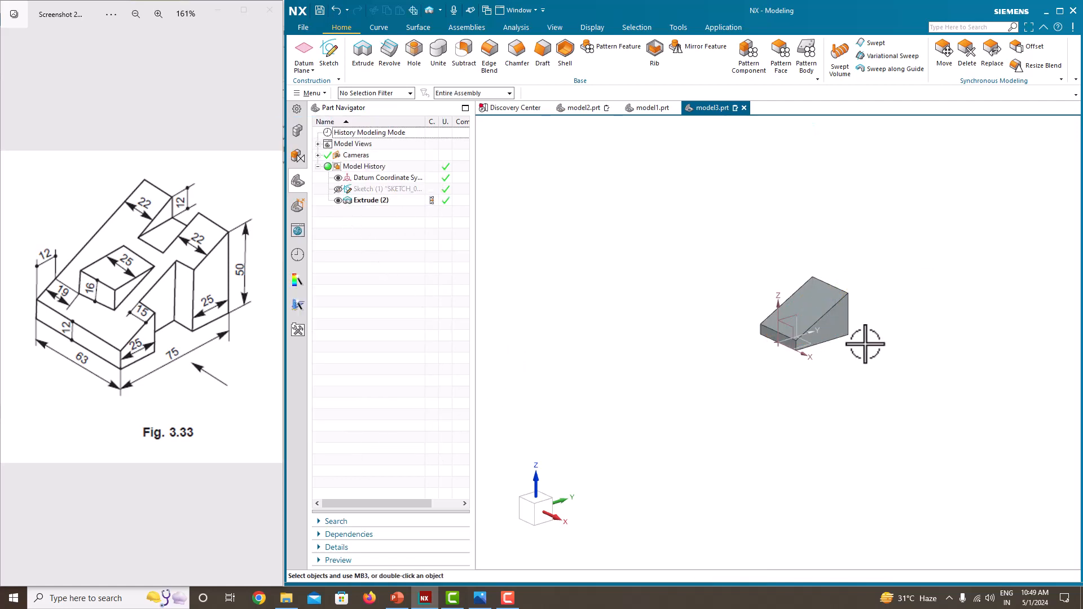
# Start another sketch on the Right plane through the middle of the wedge body.
pyautogui.scroll(5, 830, 304)
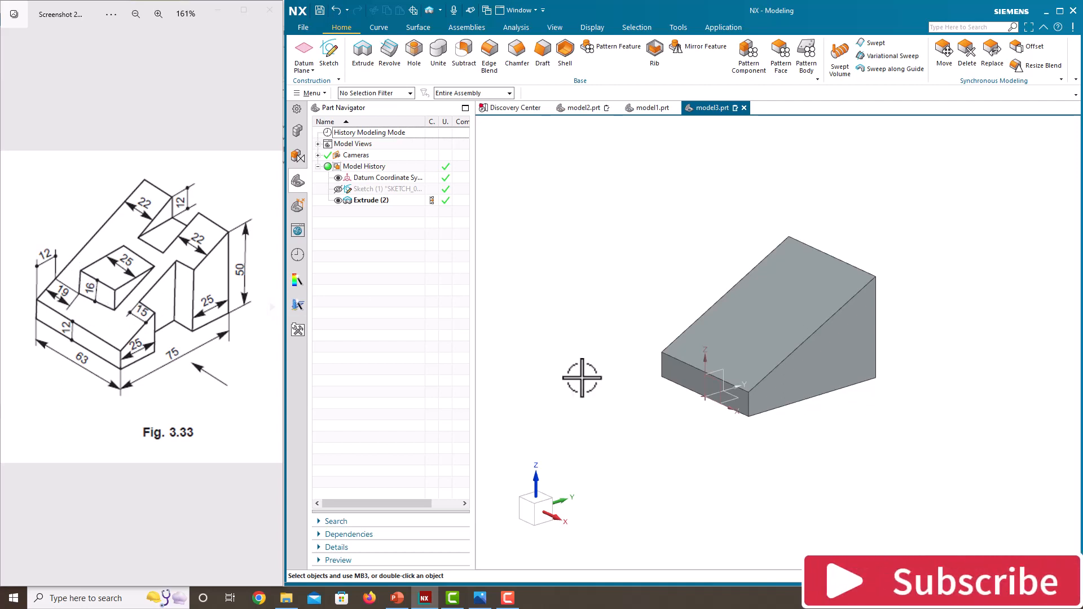
pyautogui.click(333, 54)
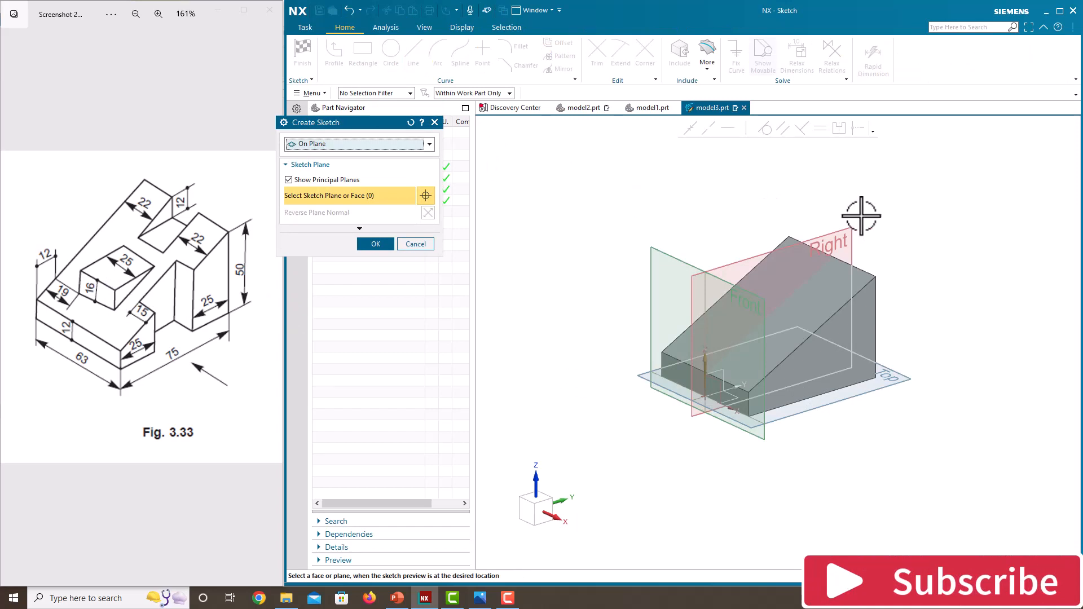
pyautogui.click(843, 231)
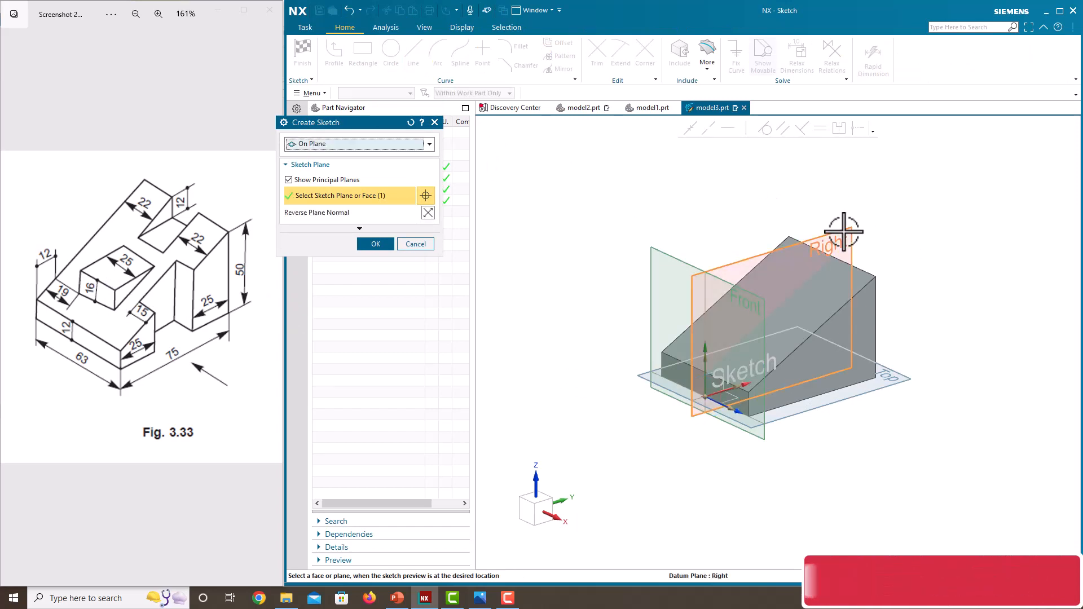
pyautogui.click(377, 245)
pyautogui.scroll(5, 921, 234)
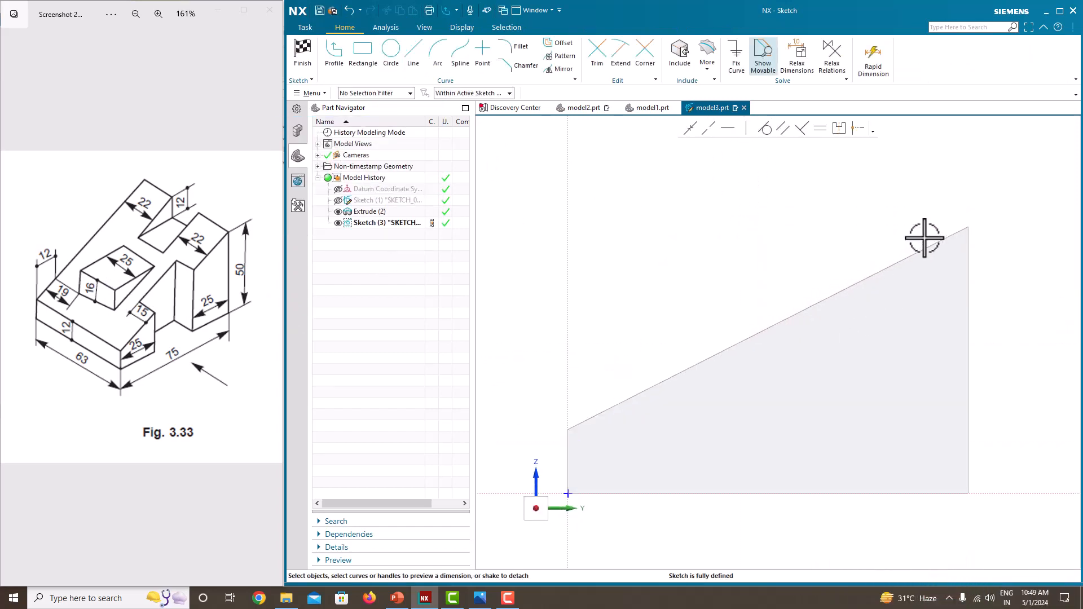
# Draw a closed triangular profile on the wedge's sloped edge with a vertical line and a roughly level top line, using the Entire Assembly selection scope.
pyautogui.click(335, 56)
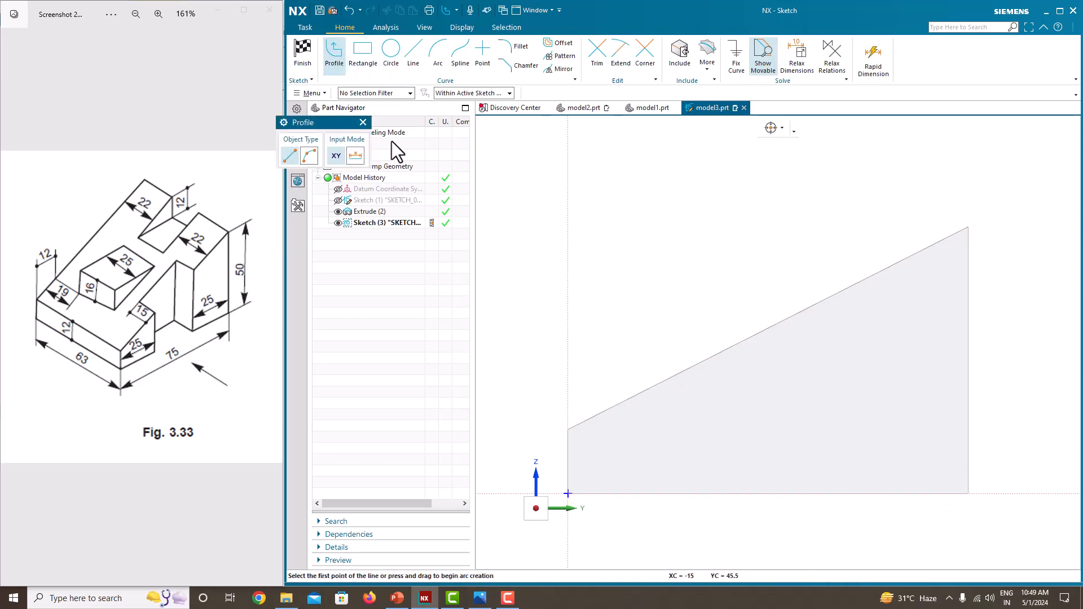
pyautogui.click(447, 92)
pyautogui.click(451, 107)
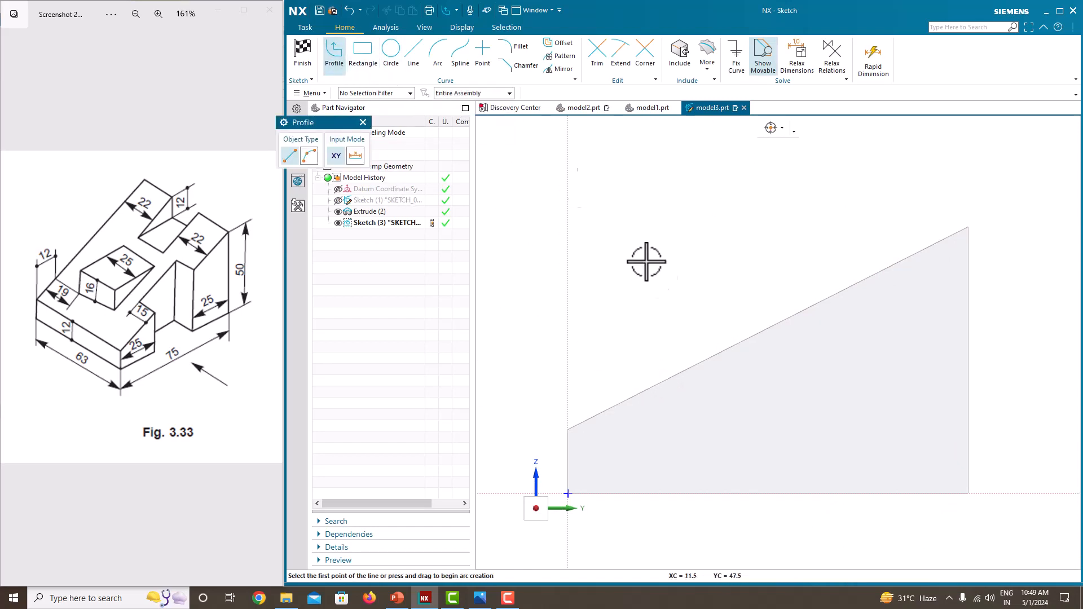
pyautogui.click(666, 380)
pyautogui.click(664, 291)
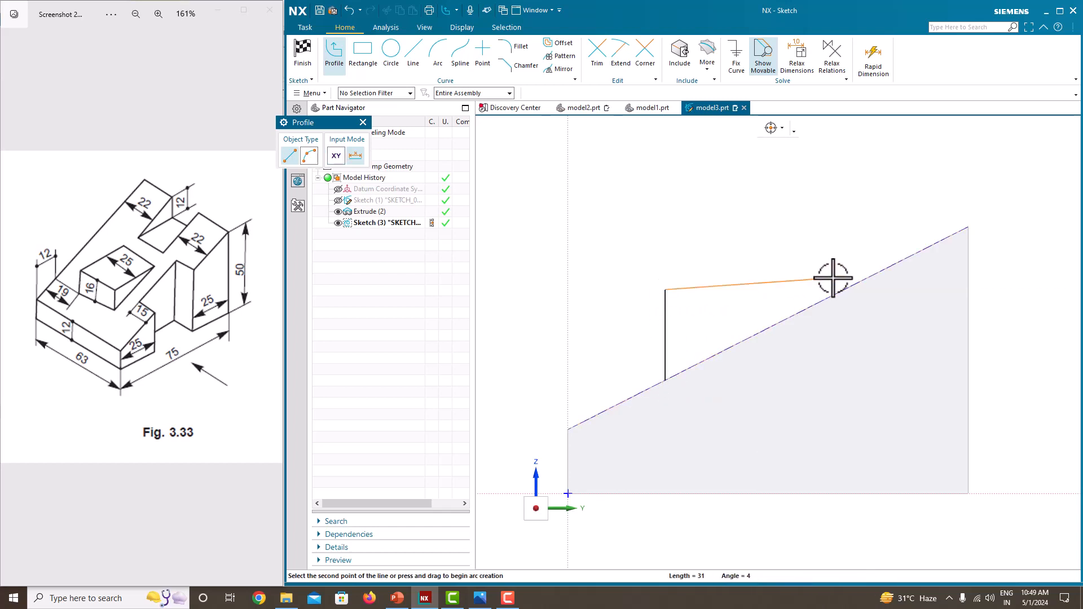
pyautogui.click(859, 282)
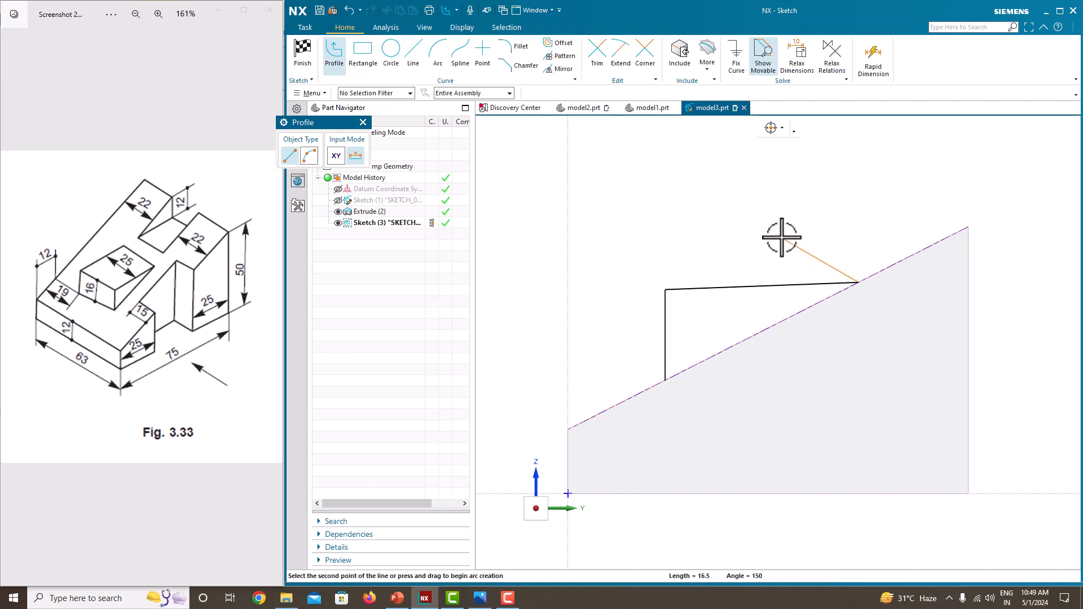
pyautogui.click(666, 379)
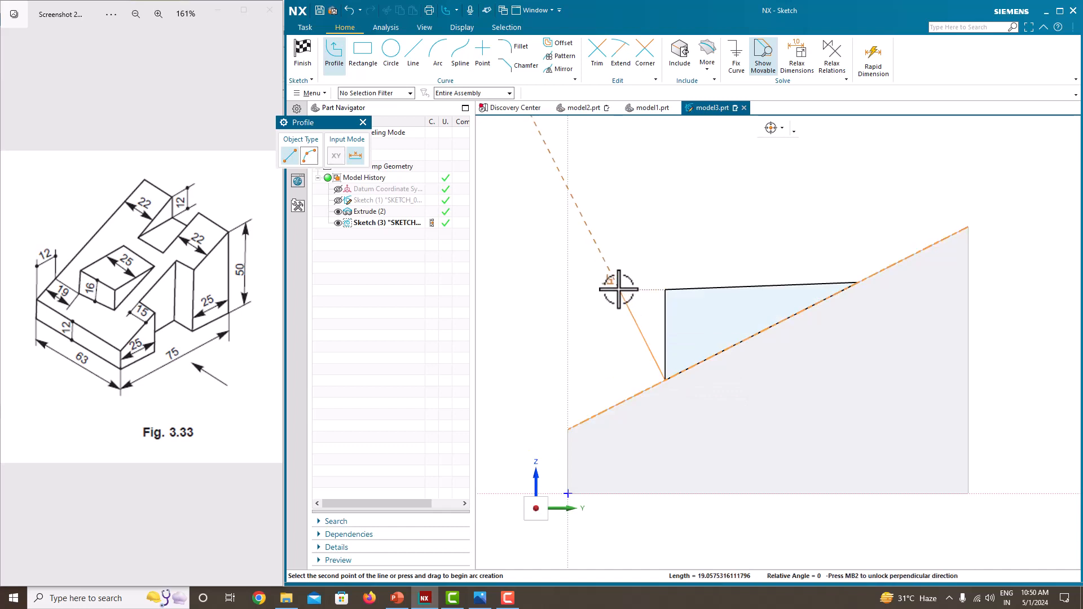
pyautogui.press('Escape')
pyautogui.press('Escape')
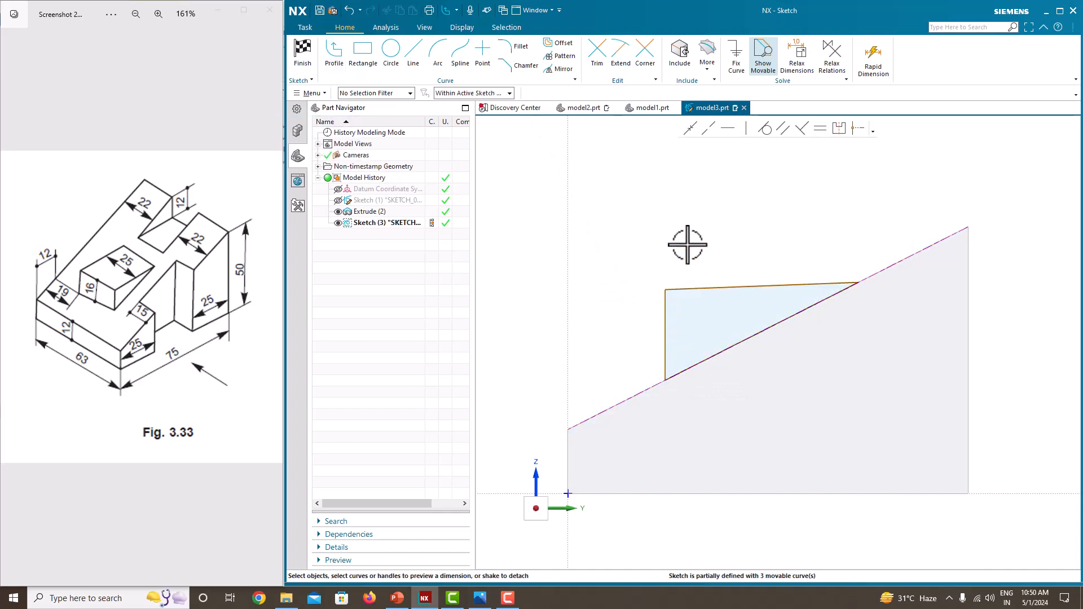
# Constrain the triangle's top line to be horizontal.
pyautogui.click(665, 327)
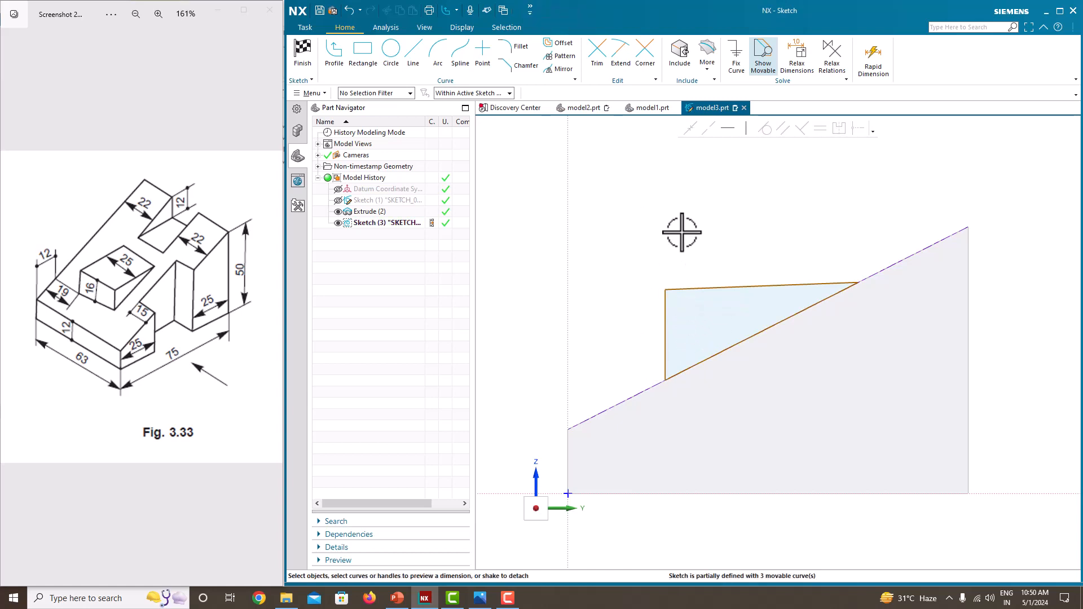
pyautogui.click(732, 286)
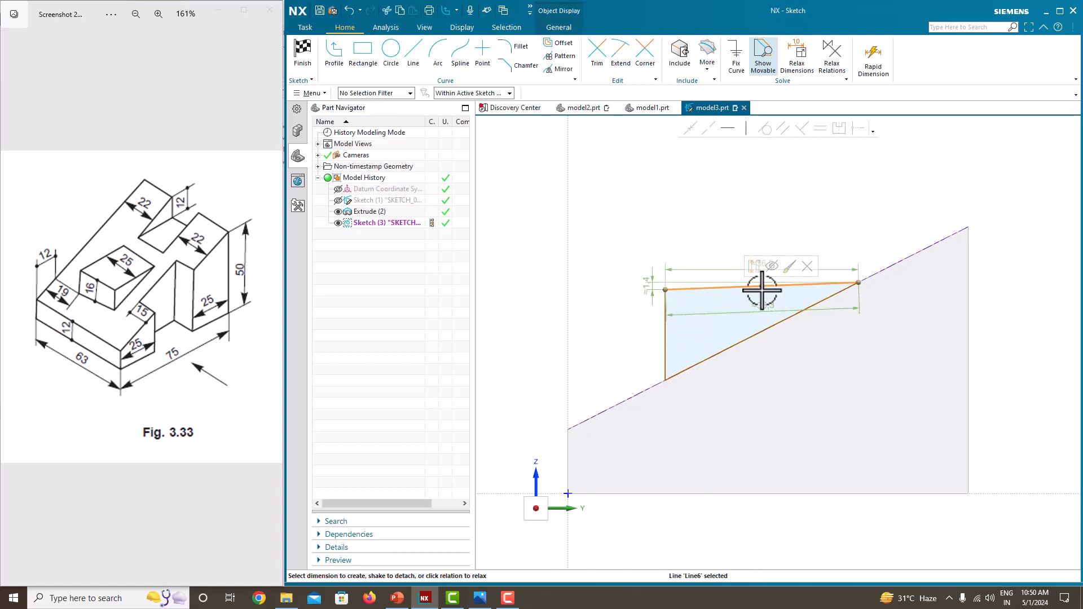
pyautogui.click(734, 131)
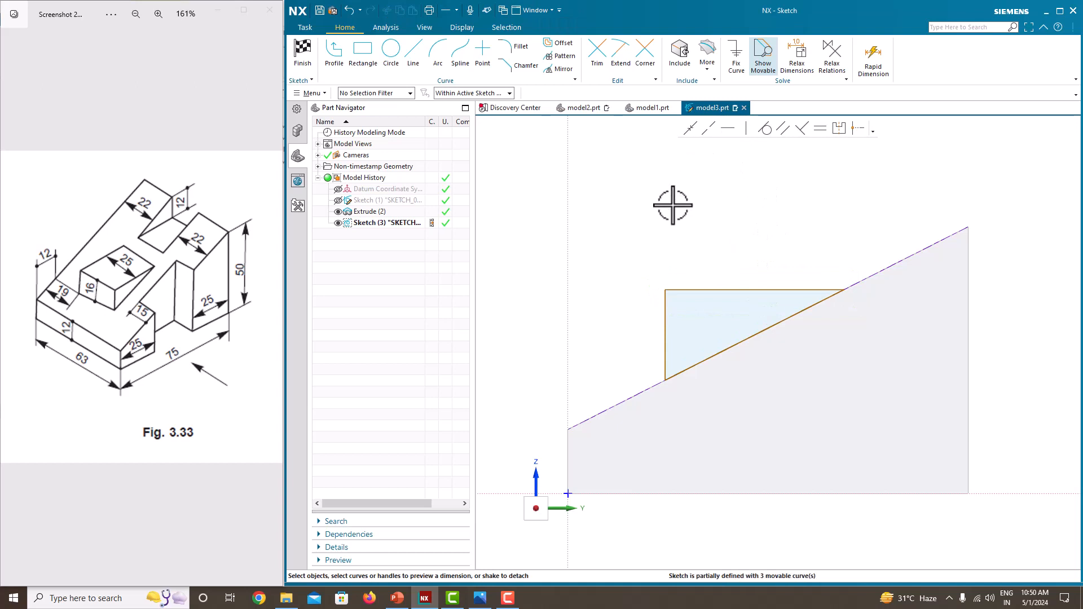
# Set the distance from the sketch's vertical axis to the triangle's vertical side to 12 mm.
pyautogui.click(666, 340)
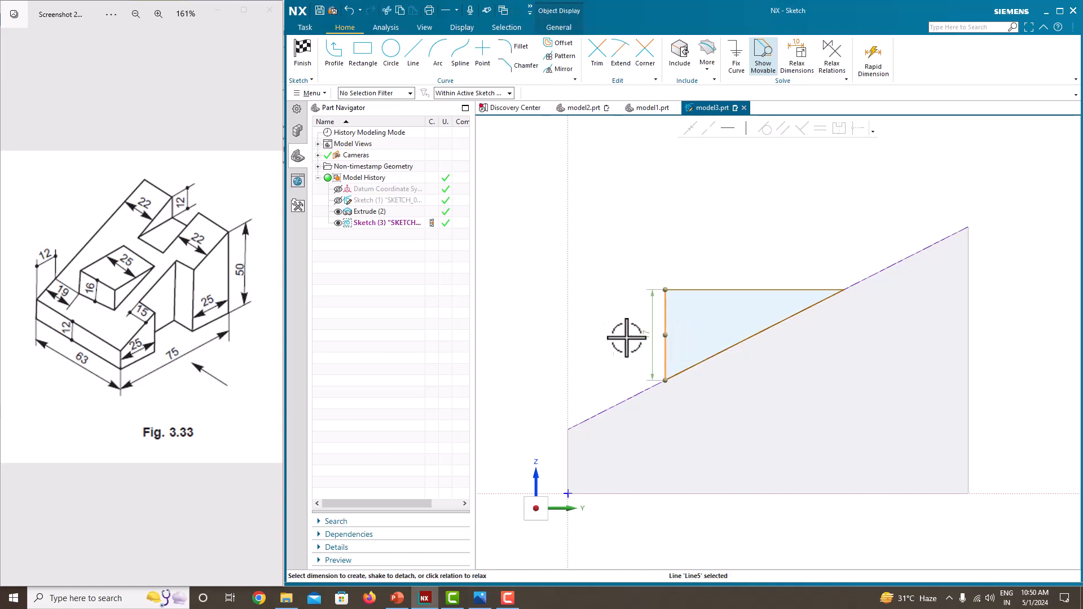
pyautogui.click(569, 330)
pyautogui.click(615, 346)
pyautogui.write('1')
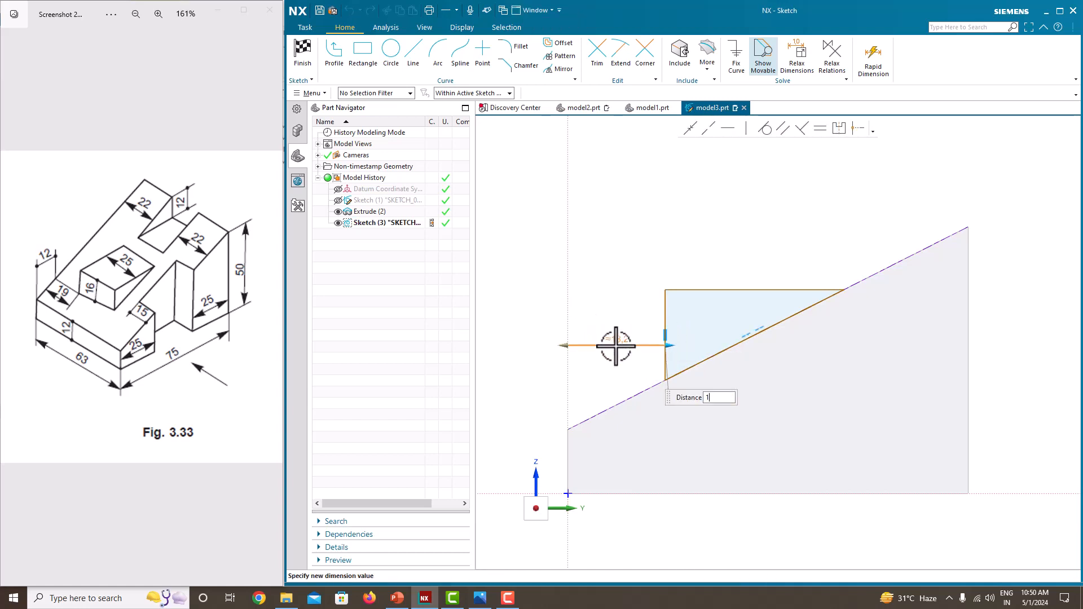
pyautogui.write('2')
pyautogui.press('Return')
pyautogui.click(630, 178)
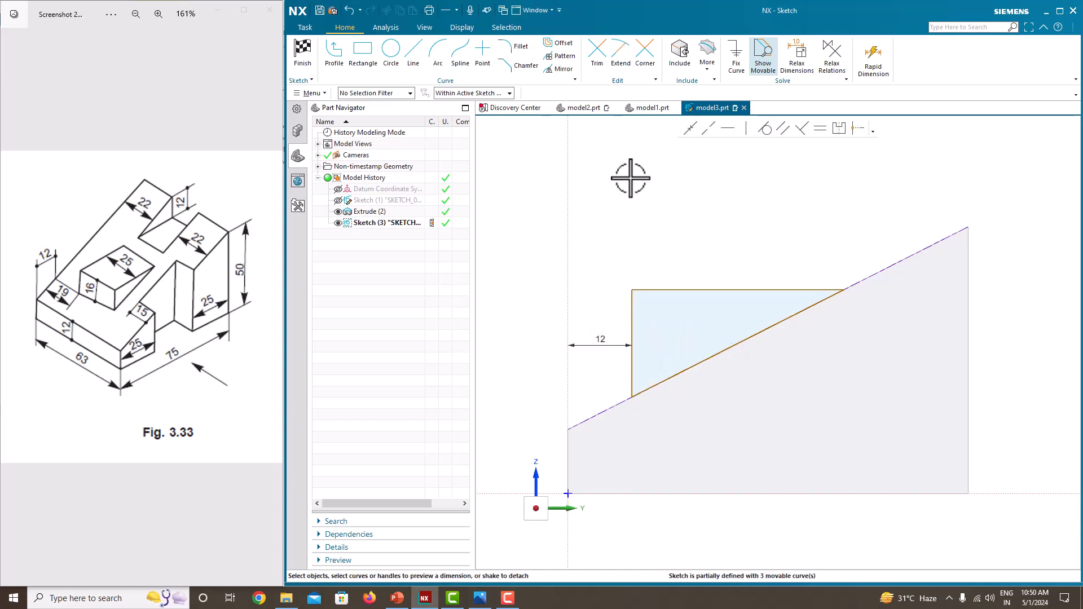
# Set the triangle's vertical side to 16 mm and finish the sketch.
pyautogui.click(633, 316)
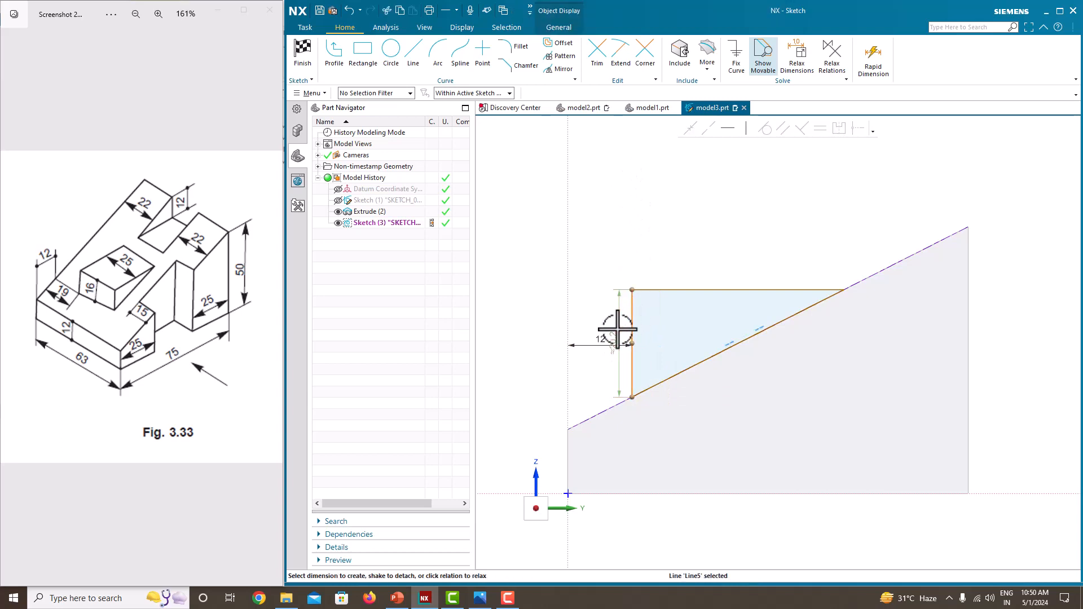
pyautogui.click(617, 330)
pyautogui.write('16')
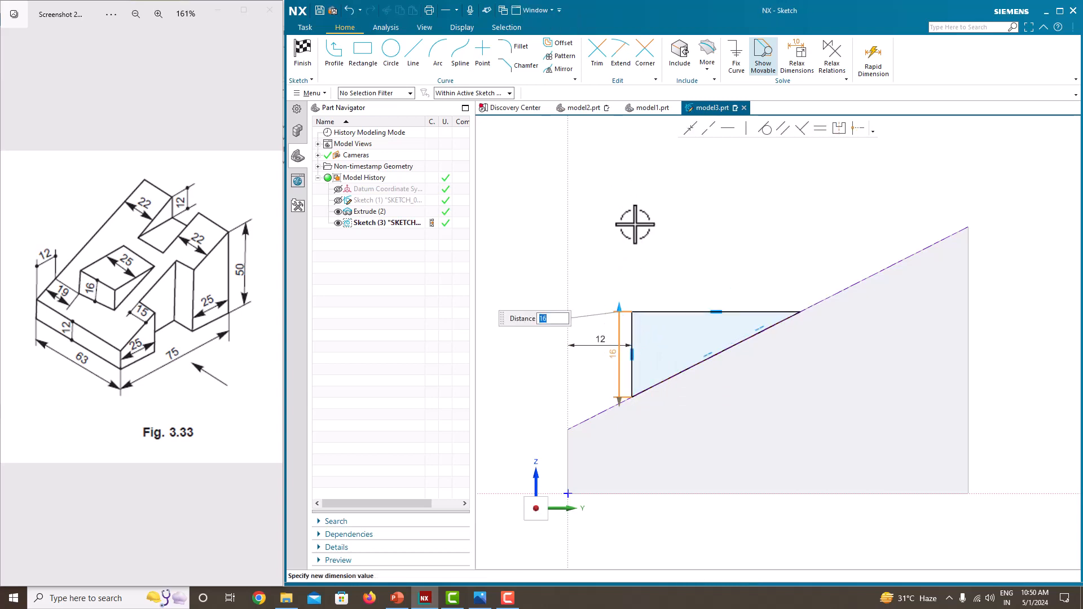
pyautogui.press('Return')
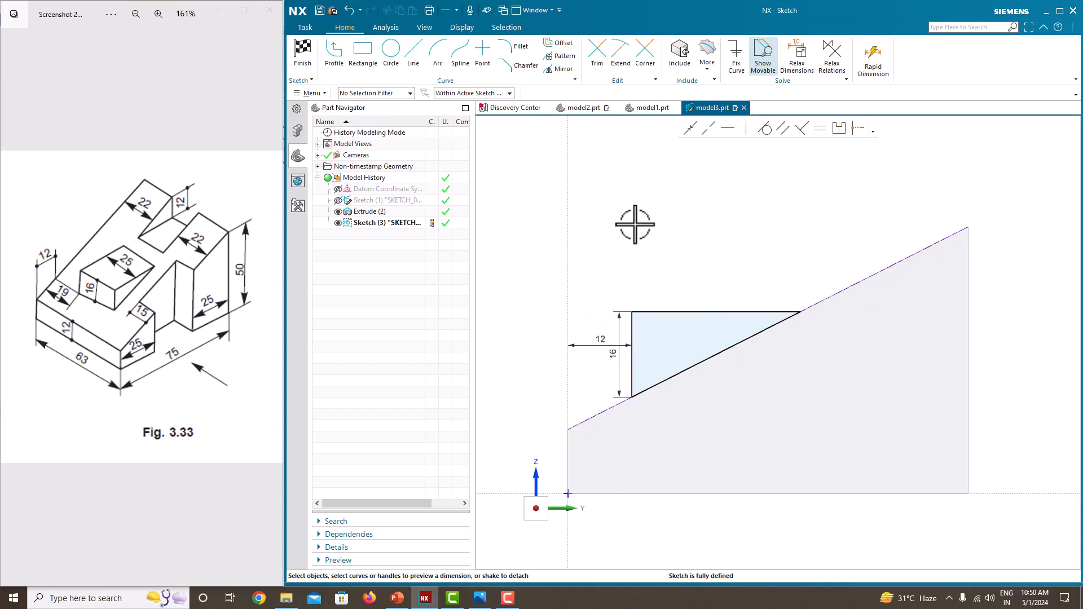
pyautogui.rightClick(634, 224)
pyautogui.click(650, 232)
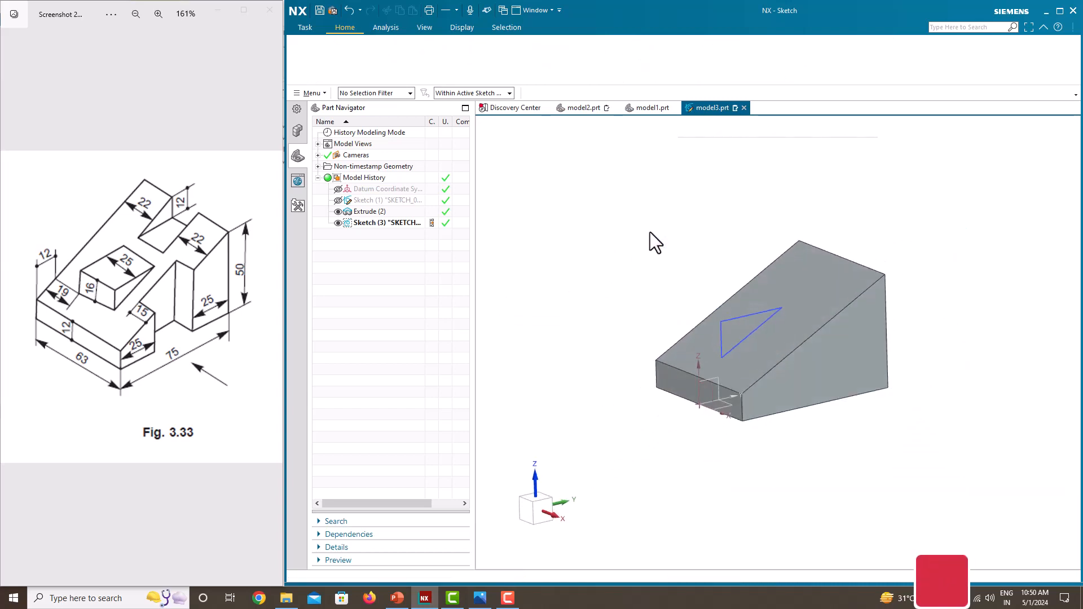
# Extrude the triangular profile symmetrically to a total width of 25 mm, joined to the wedge body.
pyautogui.click(373, 66)
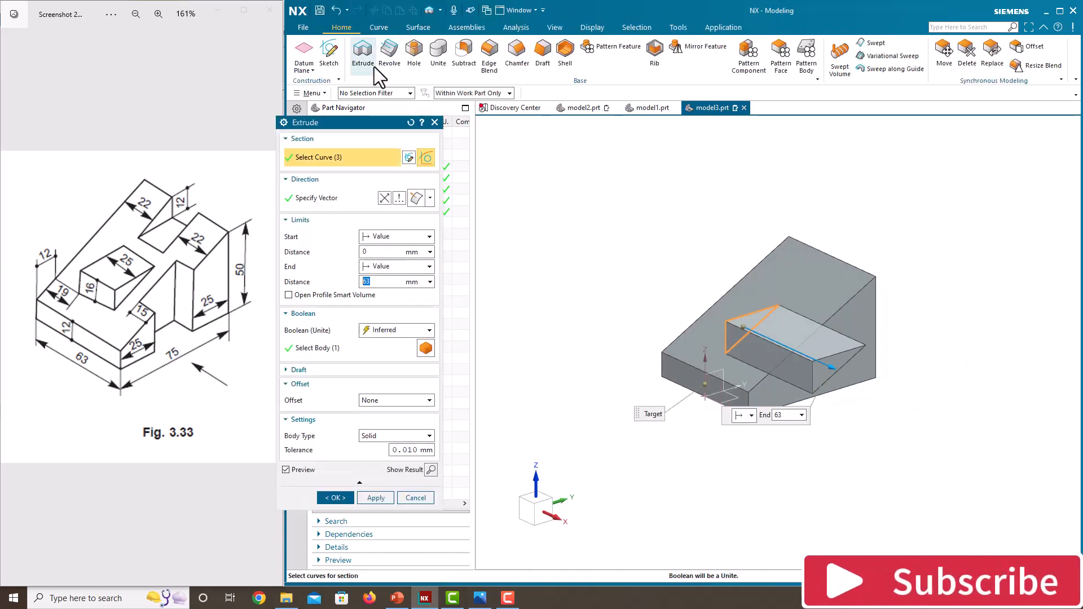
pyautogui.click(395, 266)
pyautogui.click(389, 291)
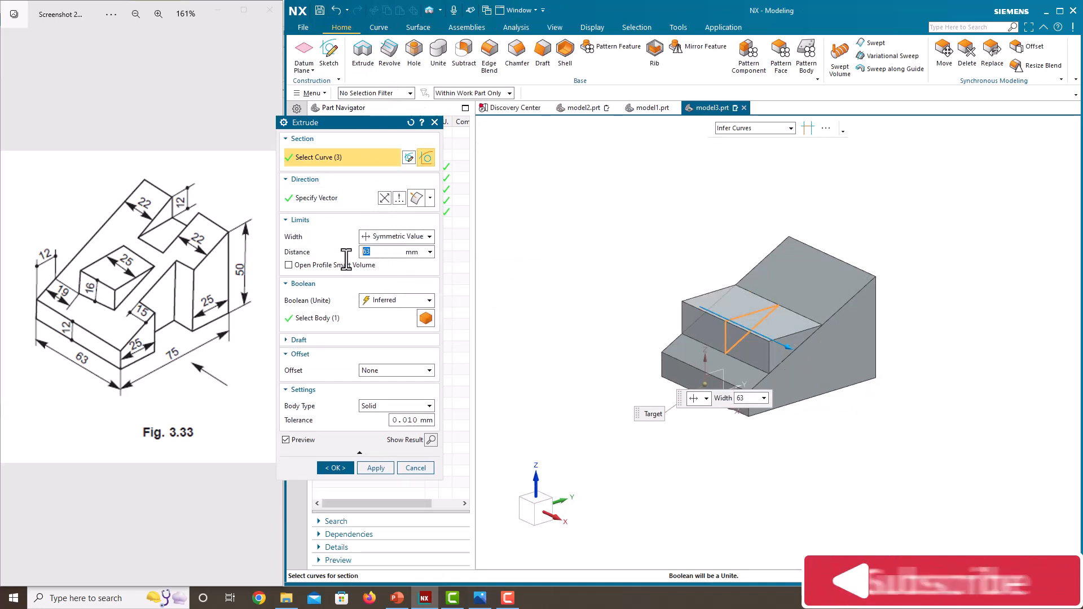
pyautogui.press('BackSpace')
pyautogui.press('BackSpace')
pyautogui.write('25')
pyautogui.press('Return')
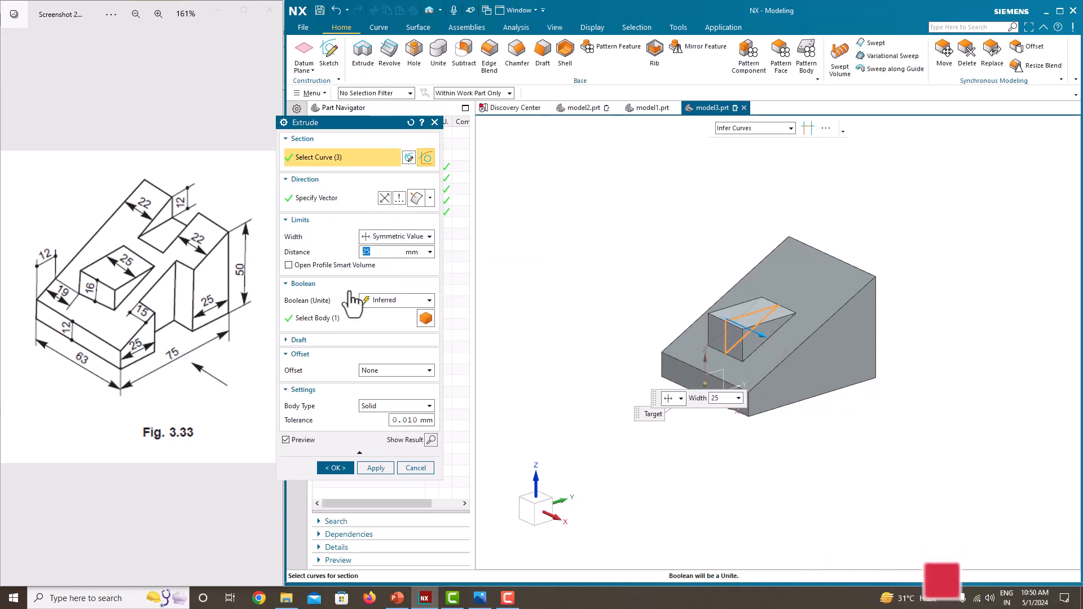
pyautogui.click(332, 471)
# Start a sketch on the bottom face of the wedge body.
pyautogui.moveTo(616, 264)
pyautogui.mouseDown(button='middle')
pyautogui.moveTo(636, 268)
pyautogui.moveTo(607, 264)
pyautogui.mouseUp(button='middle')
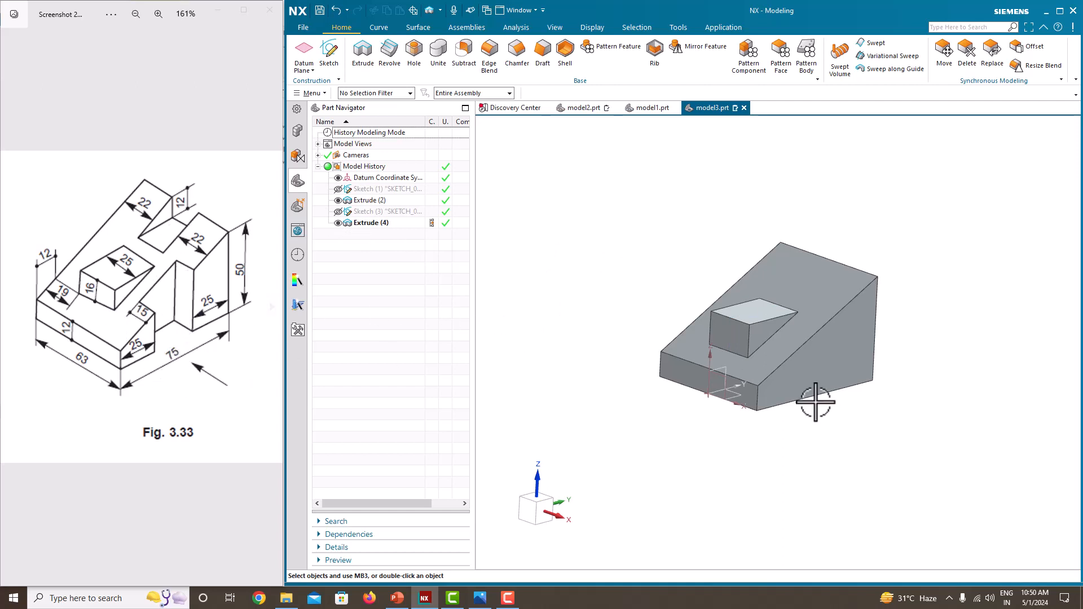
pyautogui.moveTo(827, 338); pyautogui.dragTo(752, 307, button='middle')
pyautogui.click(333, 58)
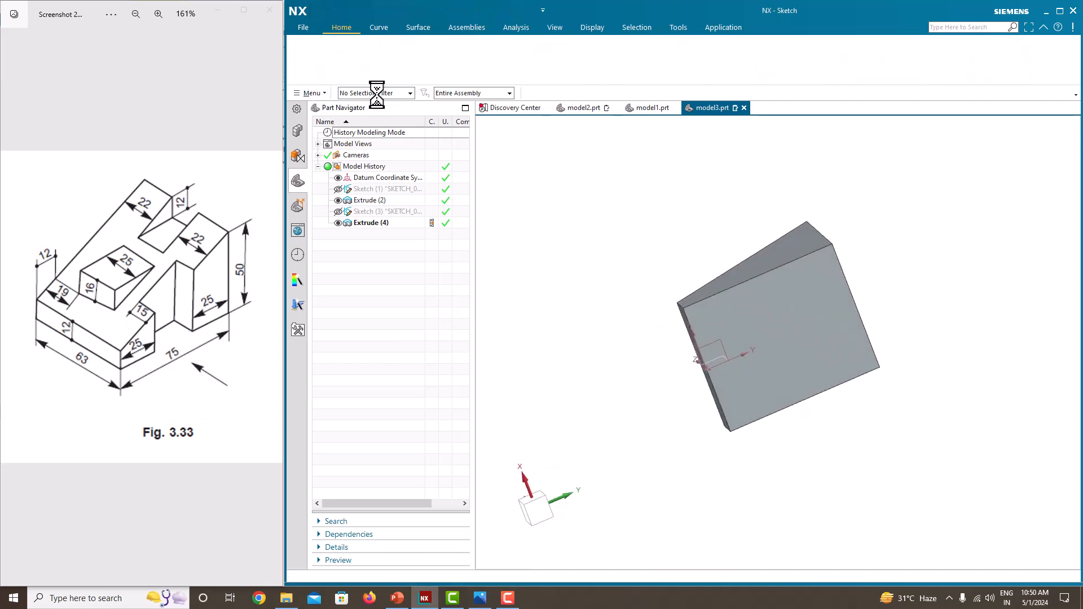
pyautogui.click(754, 291)
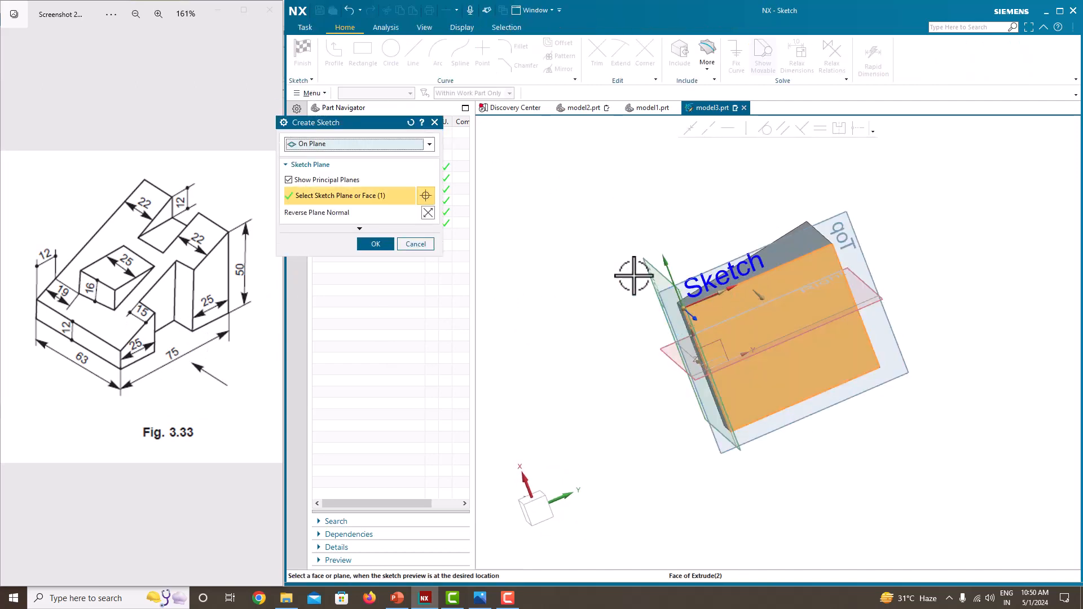
pyautogui.click(387, 244)
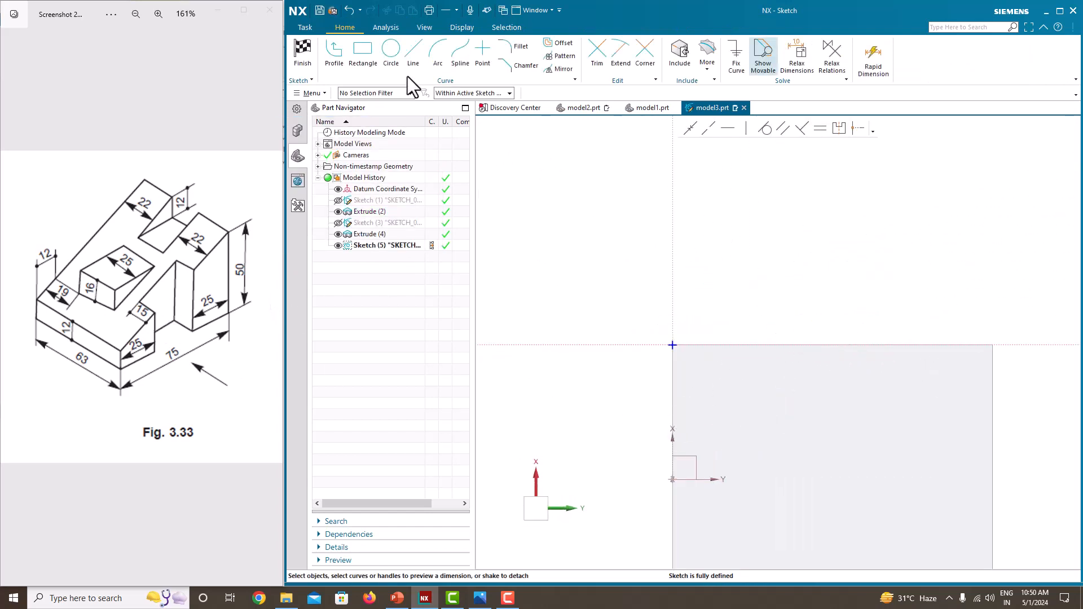
# Draw a rectangle inside the bottom face with one long side on its 75 mm edge, using the Entire Assembly selection scope.
pyautogui.click(365, 47)
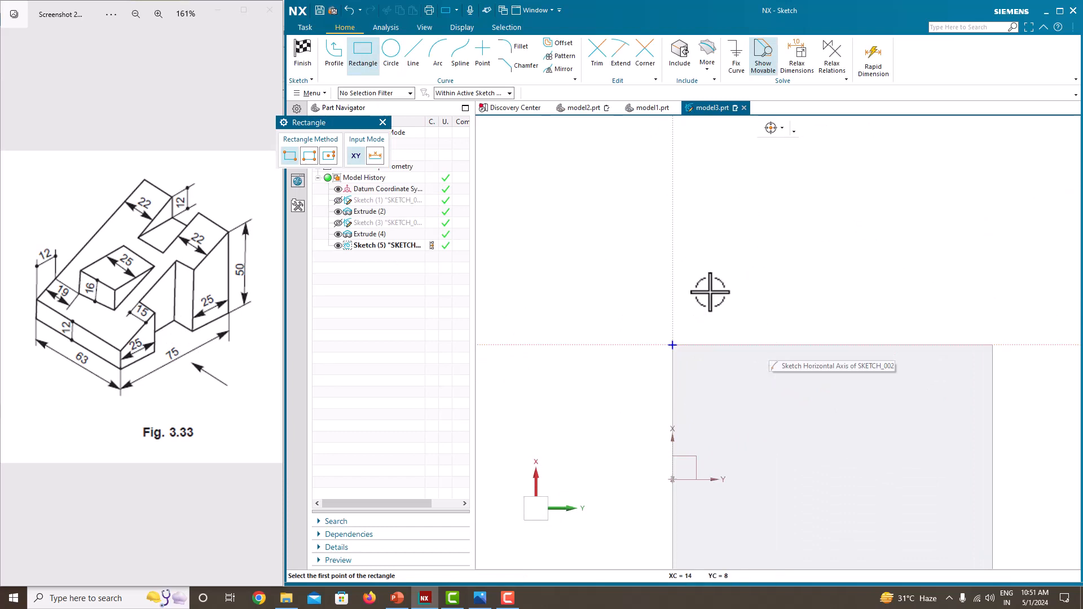
pyautogui.click(502, 94)
pyautogui.click(497, 105)
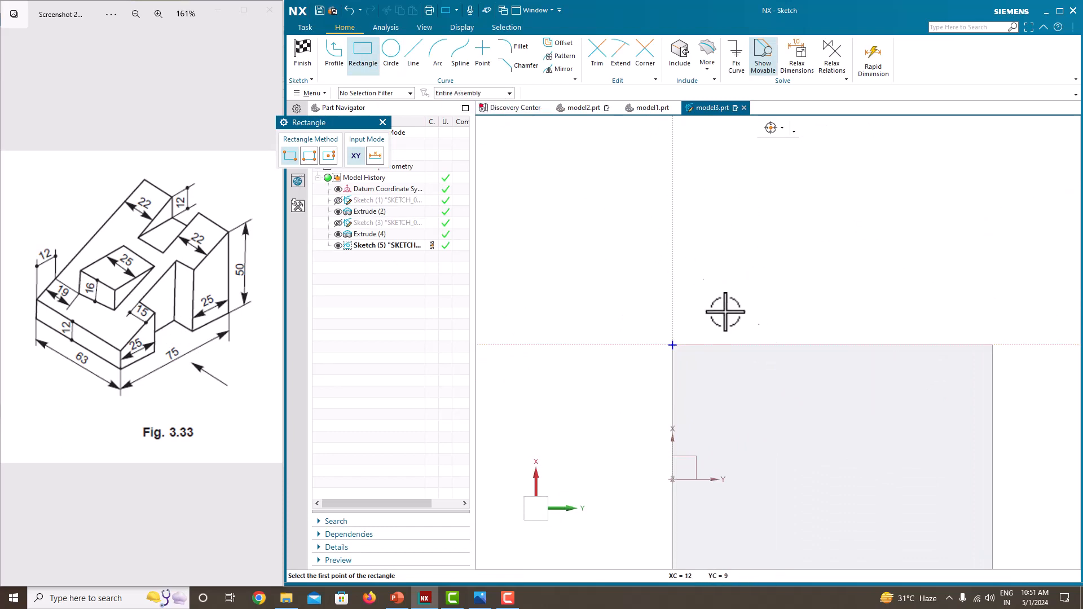
pyautogui.click(763, 344)
pyautogui.click(925, 392)
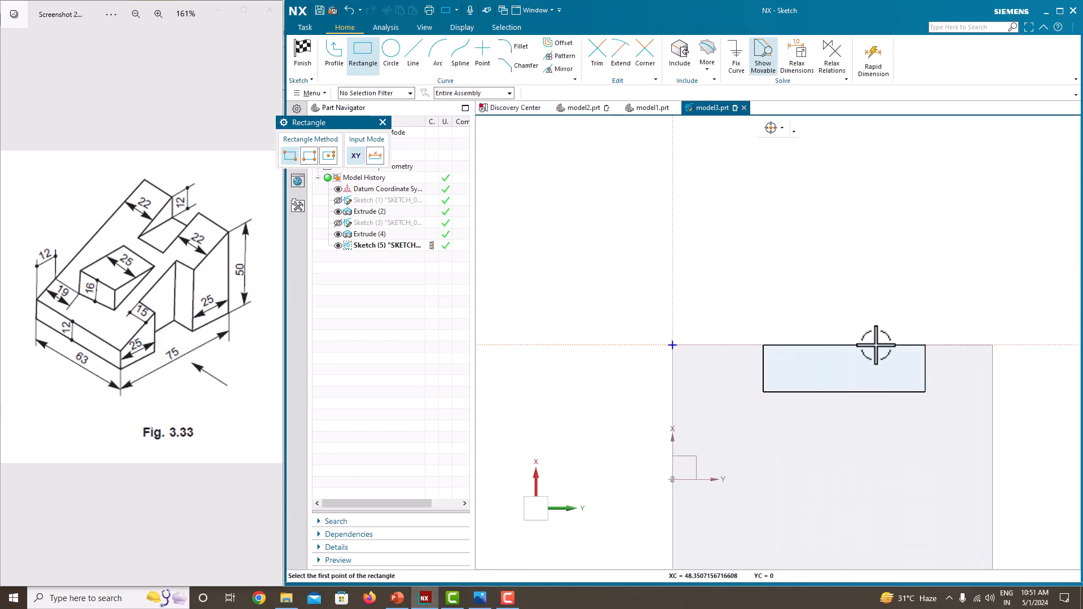
pyautogui.press('Escape')
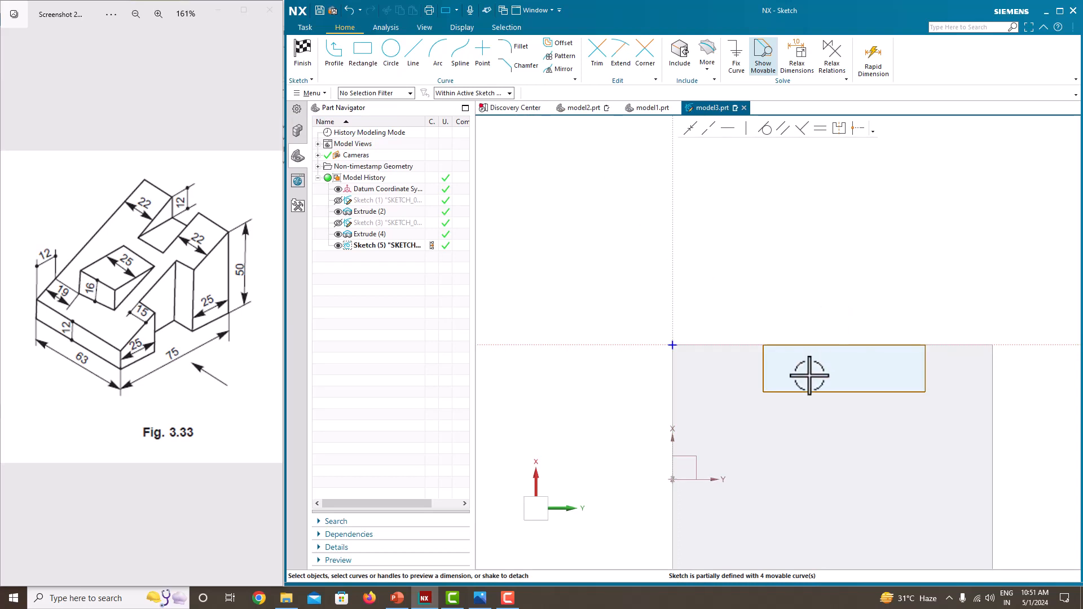
# Set the distance from the wedge's low end to the rectangle's nearer short side to 25 mm.
pyautogui.click(672, 375)
pyautogui.click(714, 380)
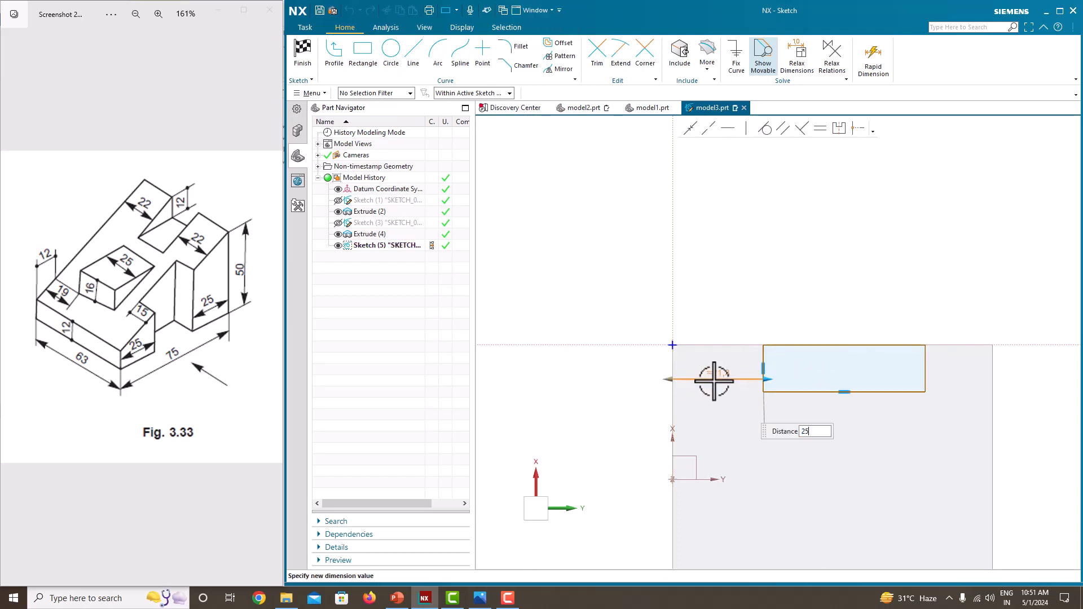
pyautogui.press('Return')
pyautogui.click(615, 312)
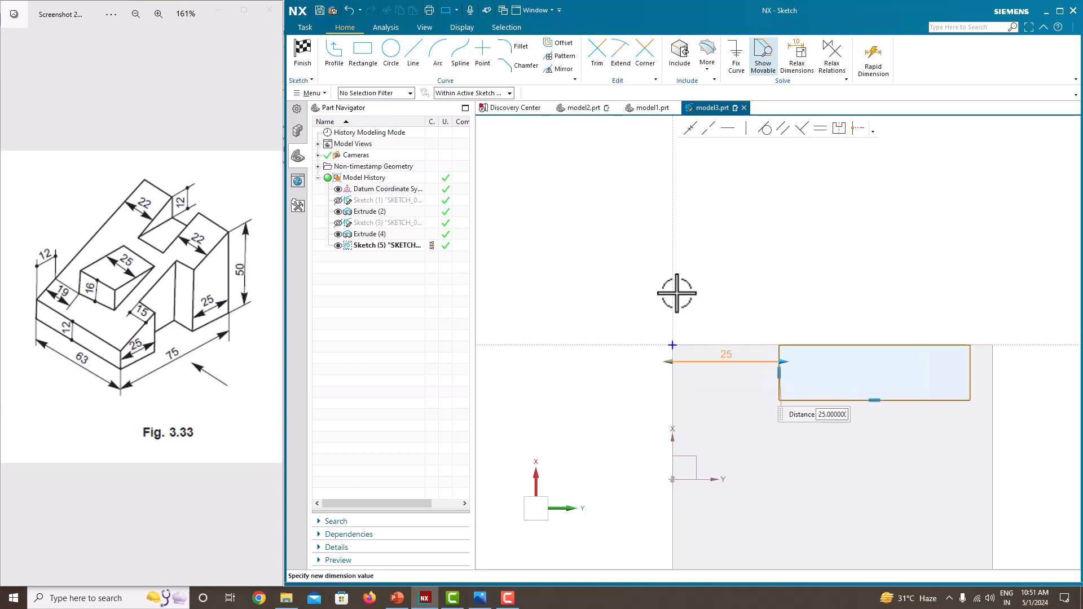
# Set the length of the rectangle's short side to 15 mm.
pyautogui.click(970, 366)
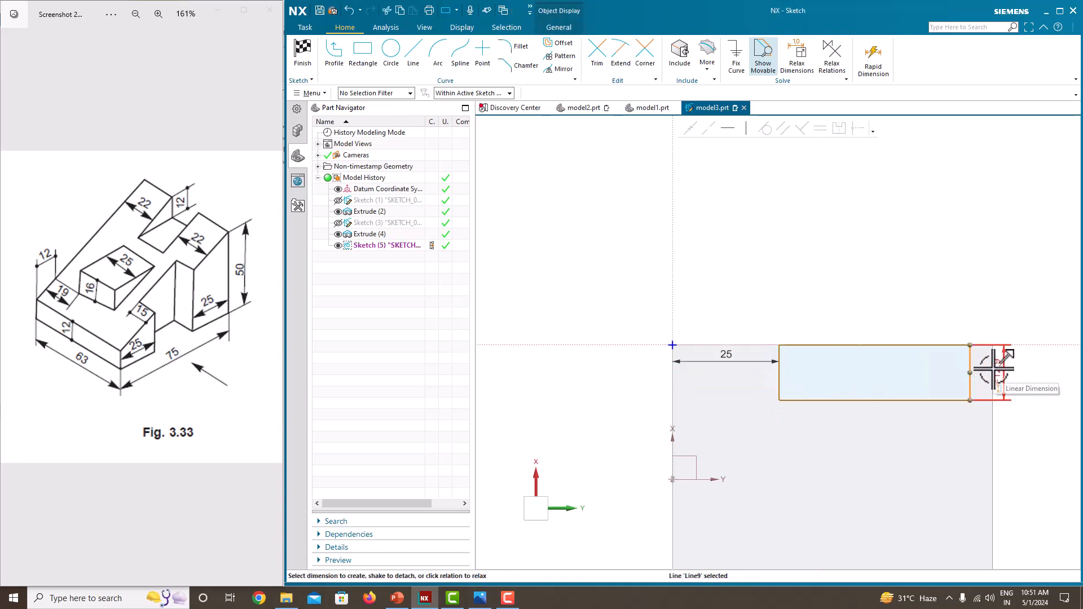
pyautogui.scroll(4, 996, 357)
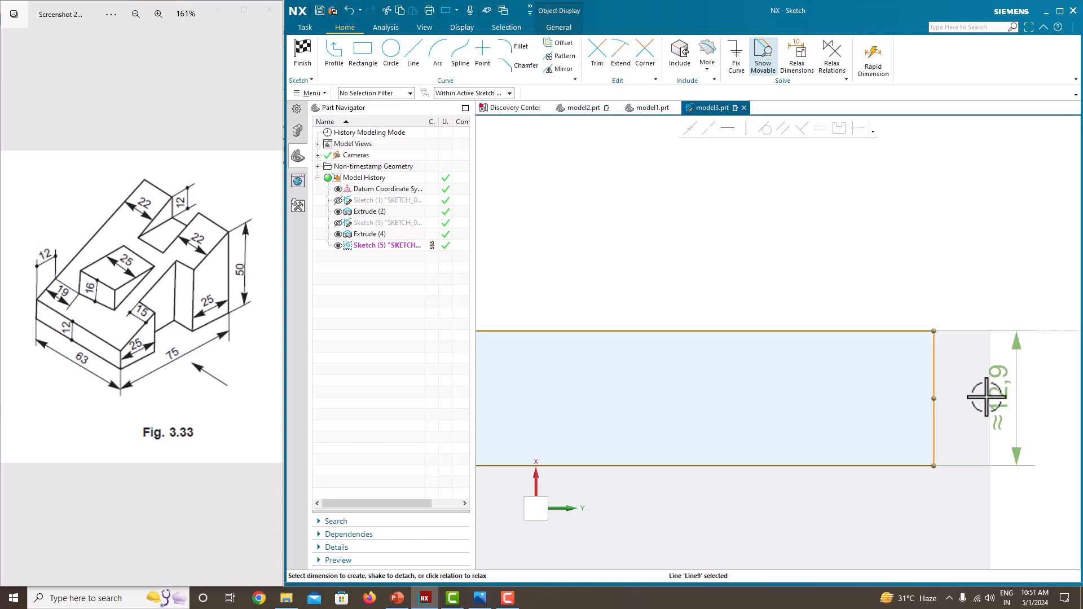
pyautogui.click(900, 398)
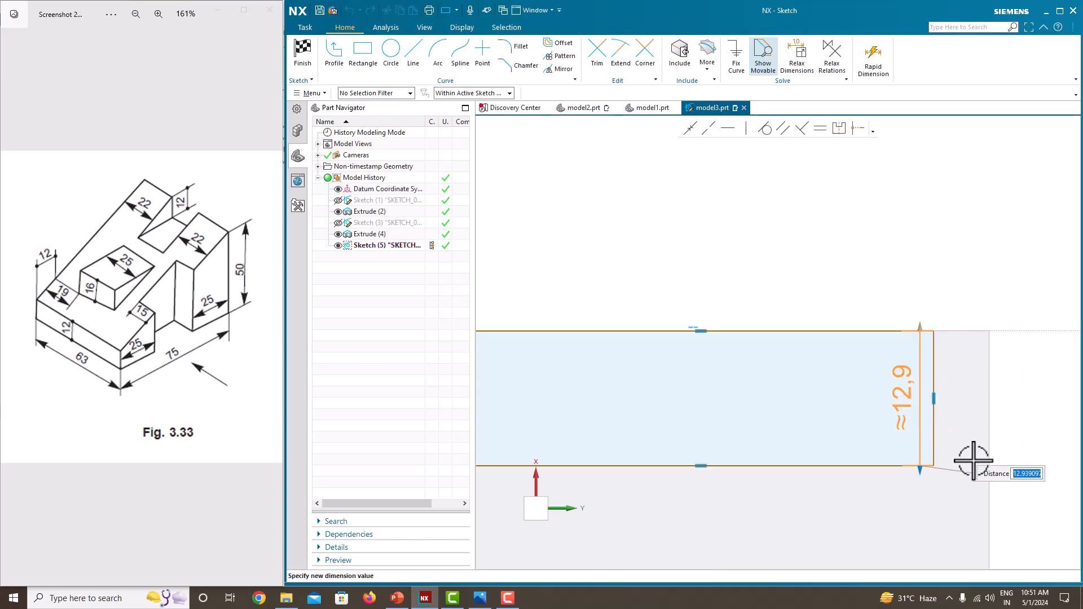
pyautogui.write('15')
pyautogui.press('Return')
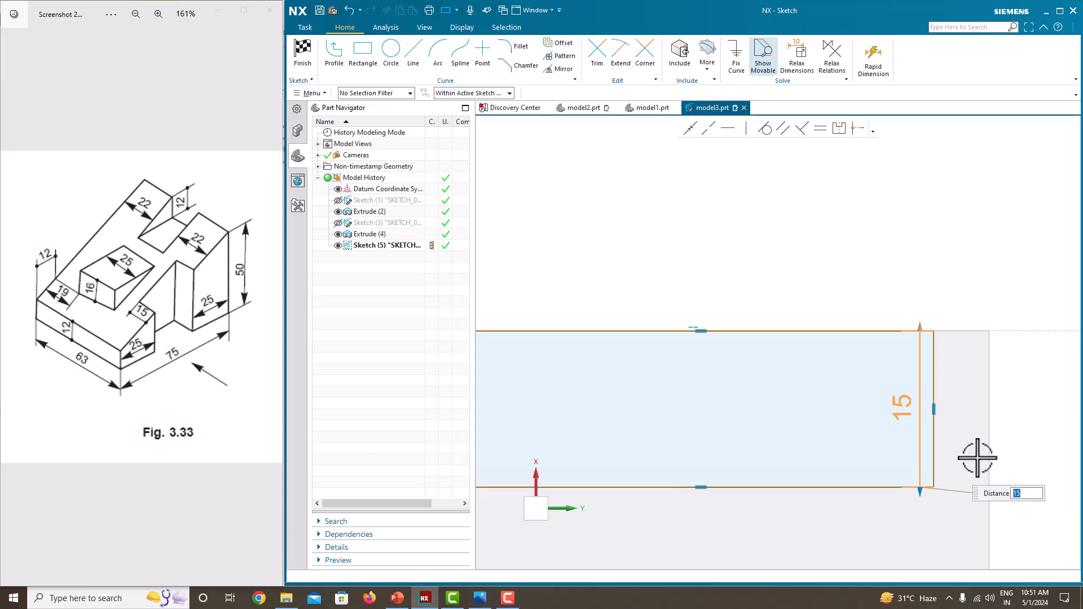
pyautogui.press('Escape')
# Set the distance from the rectangle's other short side to the wedge's tall end to 25 mm, using the Entire Assembly selection scope.
pyautogui.click(940, 386)
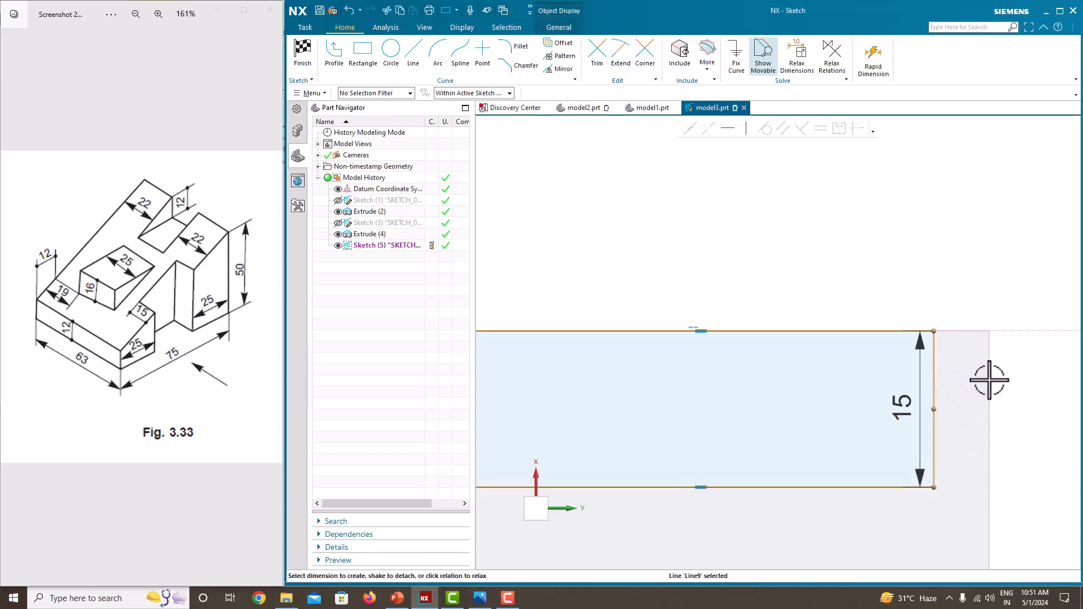
pyautogui.click(502, 93)
pyautogui.click(462, 109)
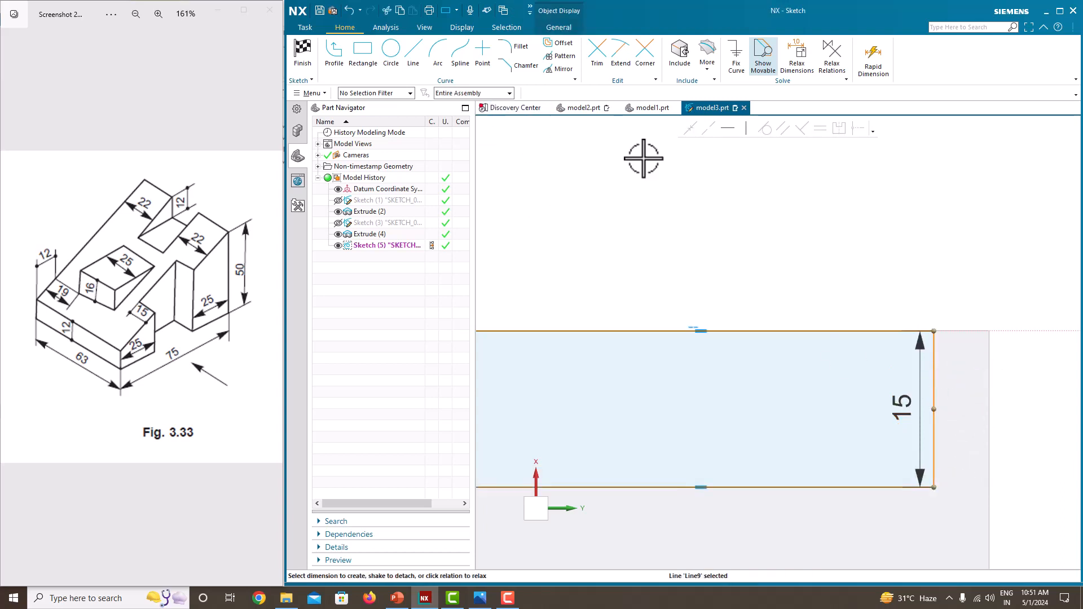
pyautogui.click(992, 383)
pyautogui.click(968, 389)
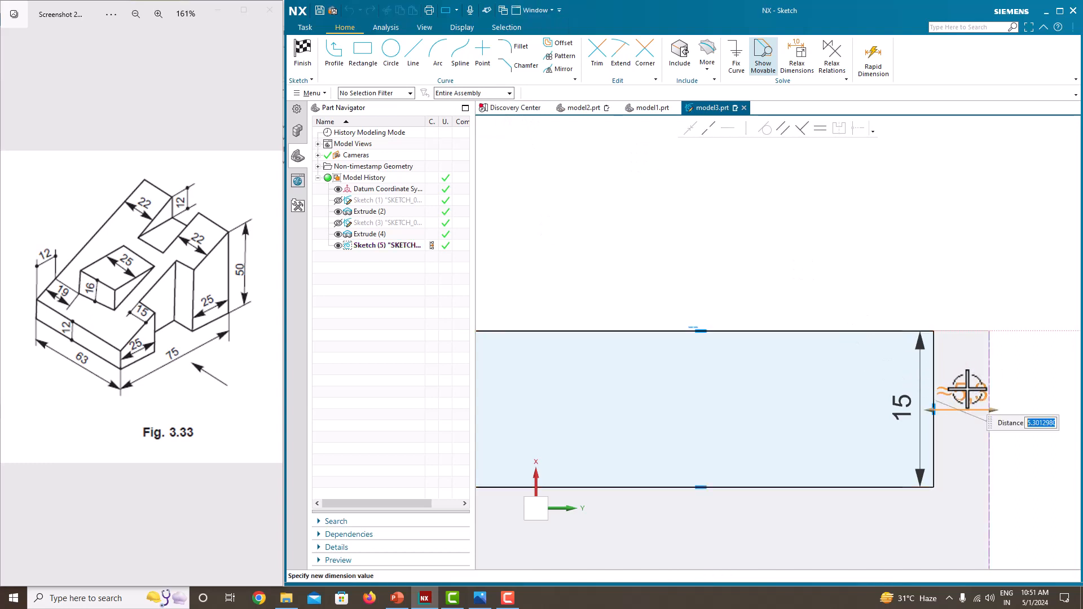
pyautogui.write('25')
pyautogui.press('Return')
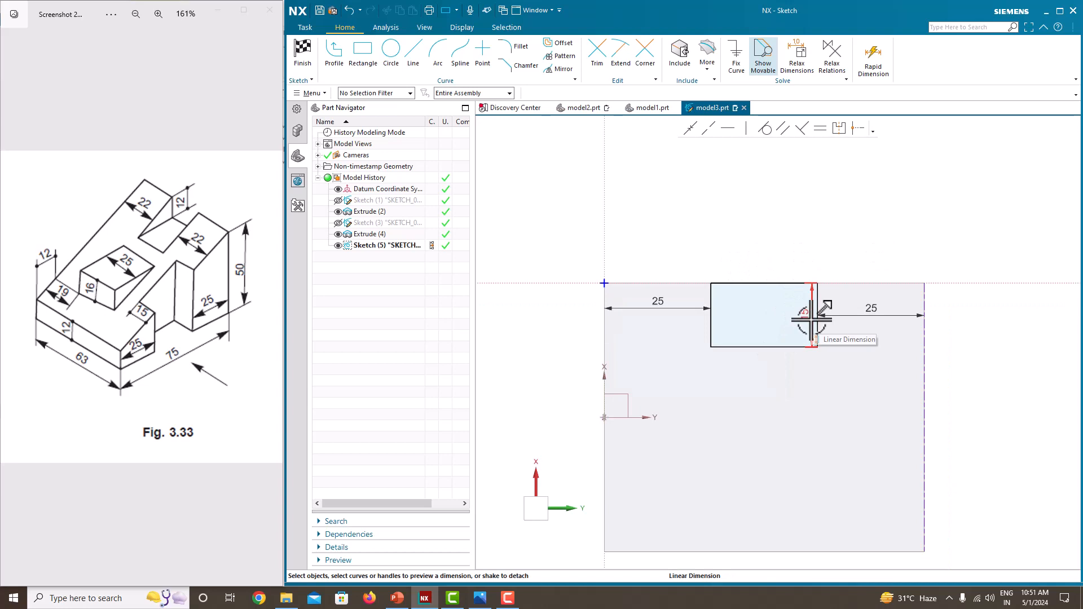
# Finish the sketch and extrude the rectangle upward as an Until Next subtract through the wedge, and hide its sketch.
pyautogui.rightClick(774, 225)
pyautogui.click(792, 236)
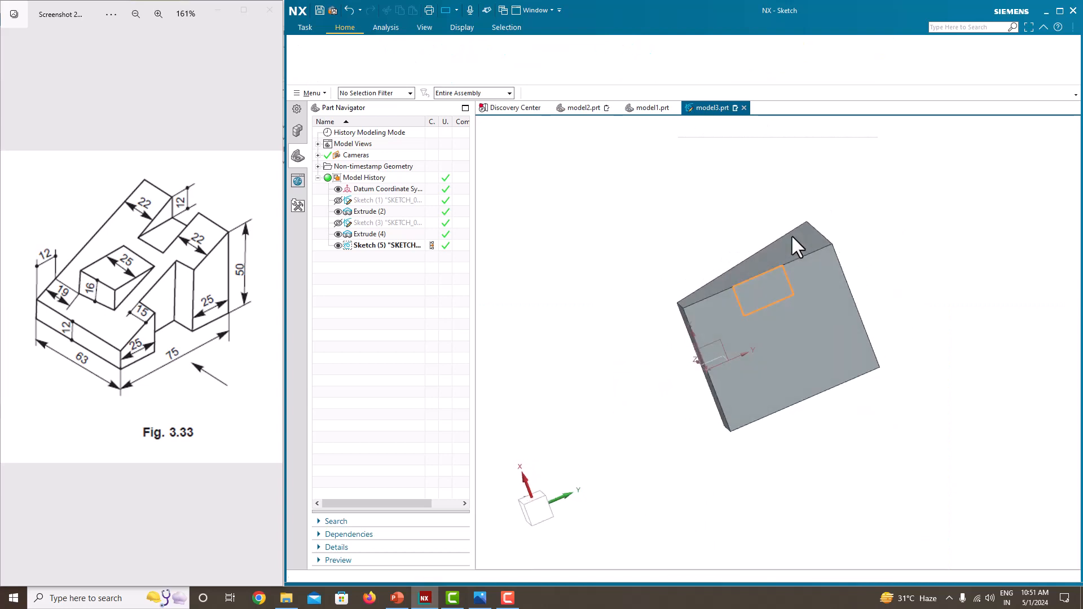
pyautogui.click(364, 57)
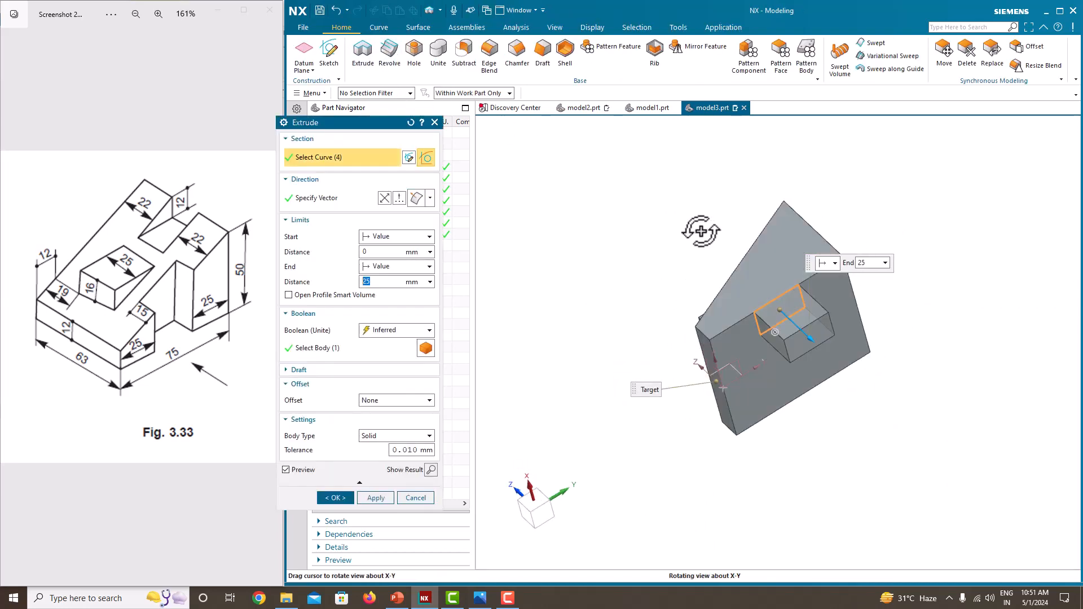
pyautogui.moveTo(824, 353); pyautogui.dragTo(704, 240)
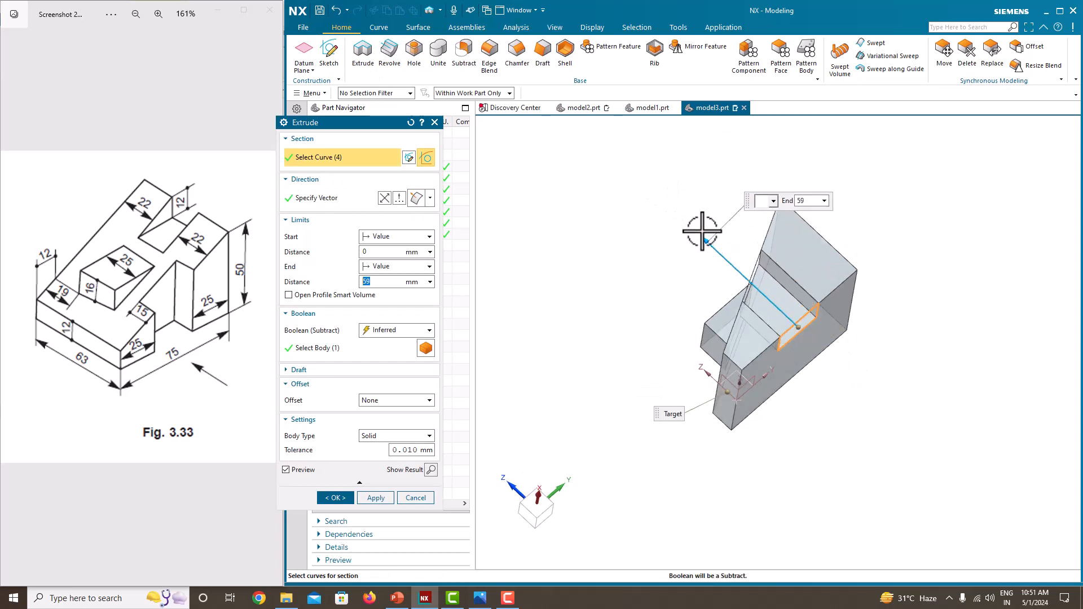
pyautogui.click(379, 267)
pyautogui.click(388, 313)
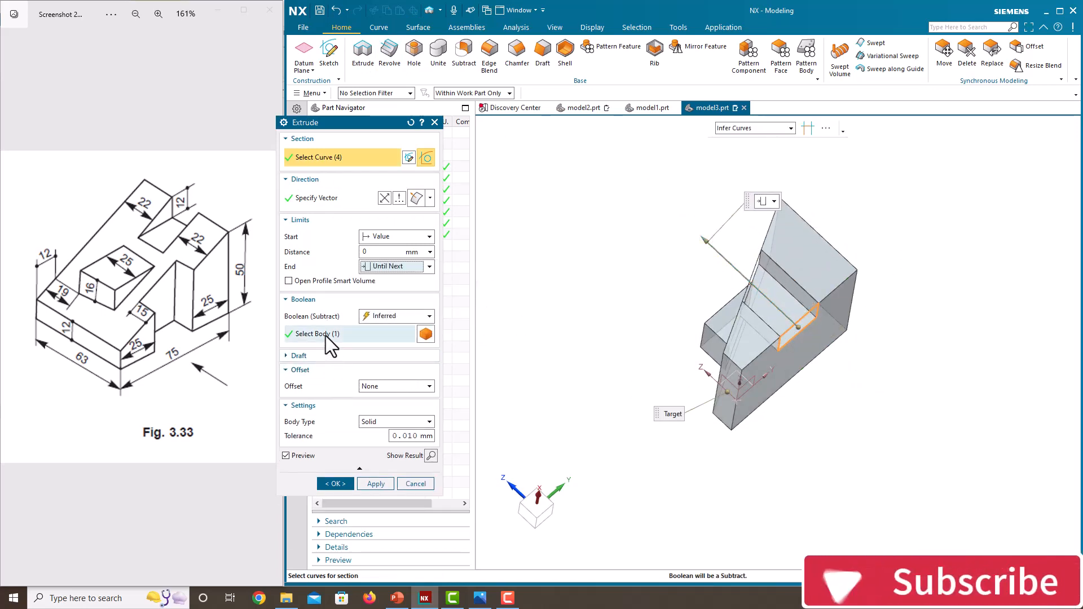
pyautogui.click(337, 484)
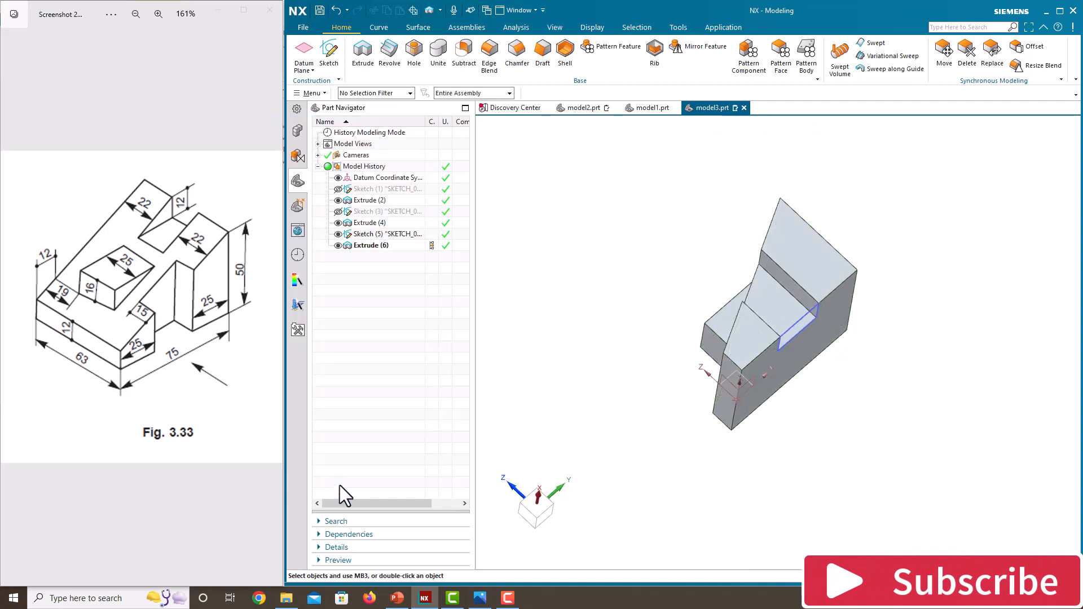
pyautogui.moveTo(621, 309); pyautogui.dragTo(691, 339, button='middle')
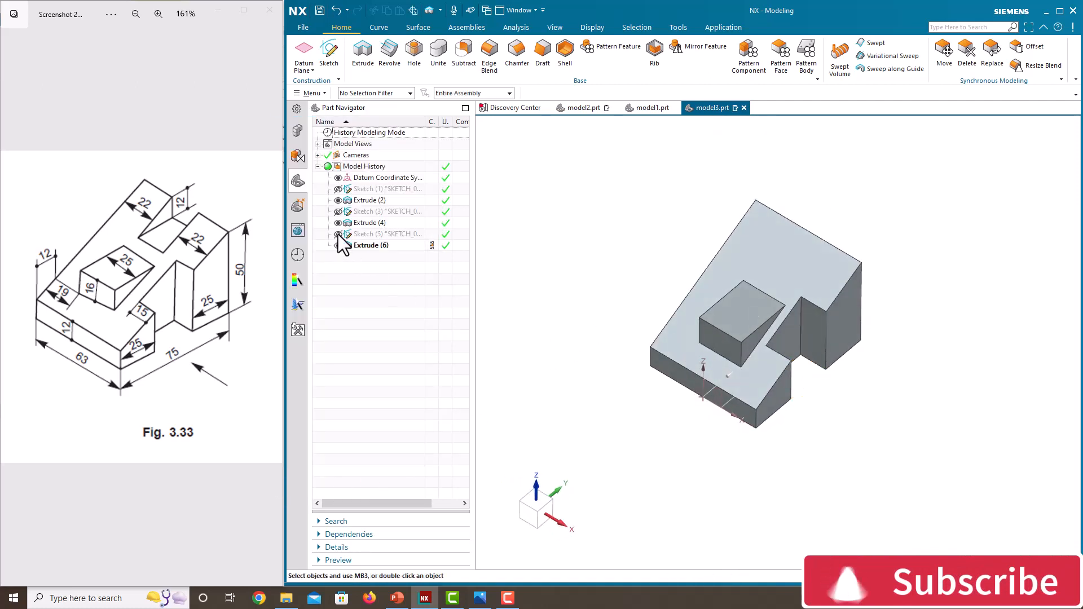
pyautogui.moveTo(761, 332); pyautogui.dragTo(827, 338, button='middle')
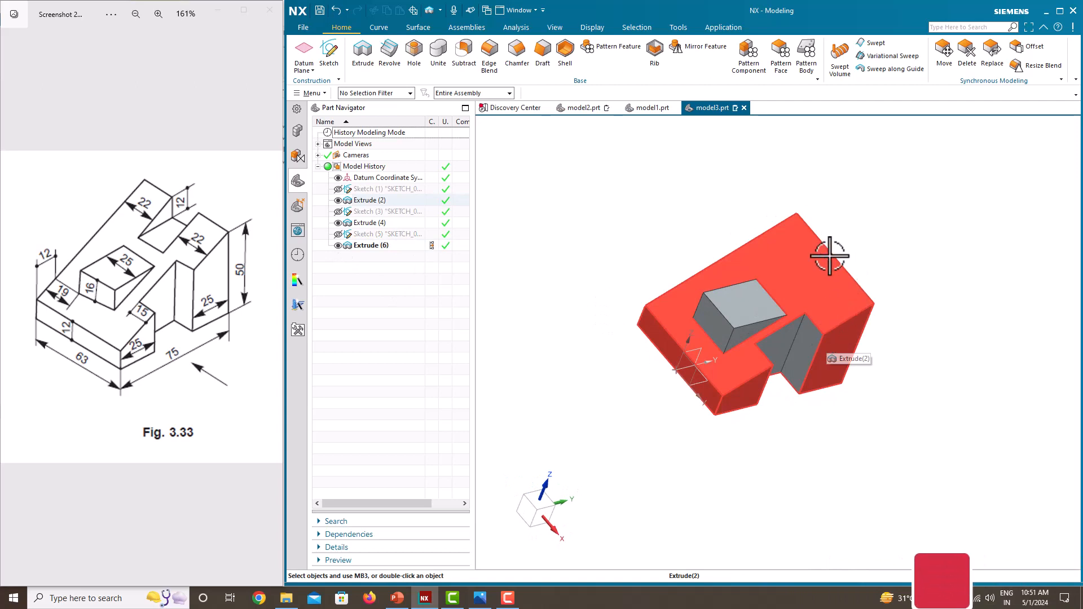
# Start a sketch on the tall vertical back face of the wedge.
pyautogui.moveTo(832, 278); pyautogui.dragTo(672, 319, button='middle')
pyautogui.click(331, 67)
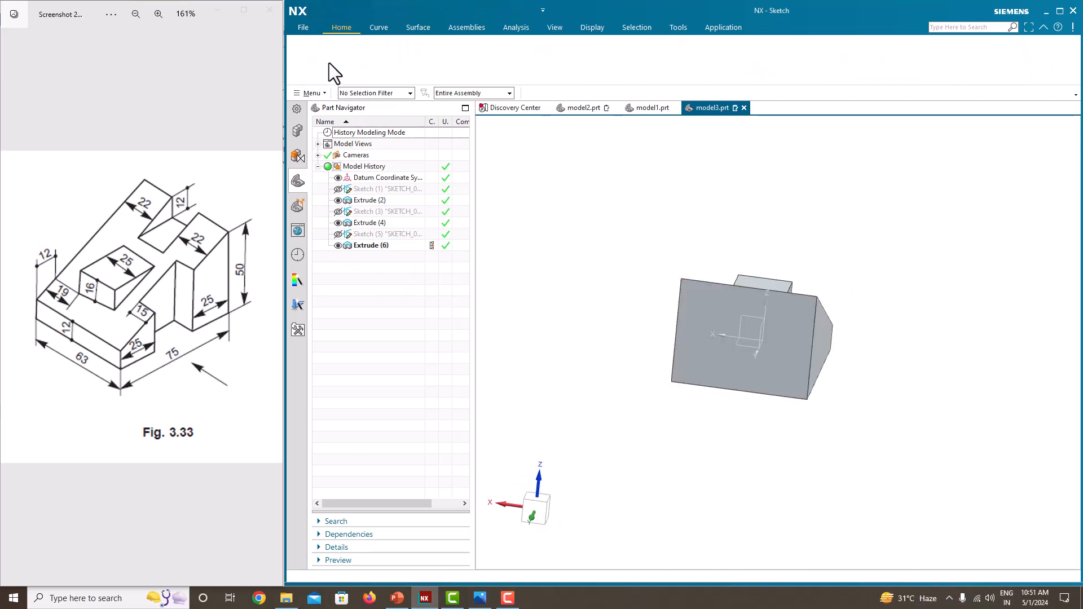
pyautogui.click(685, 306)
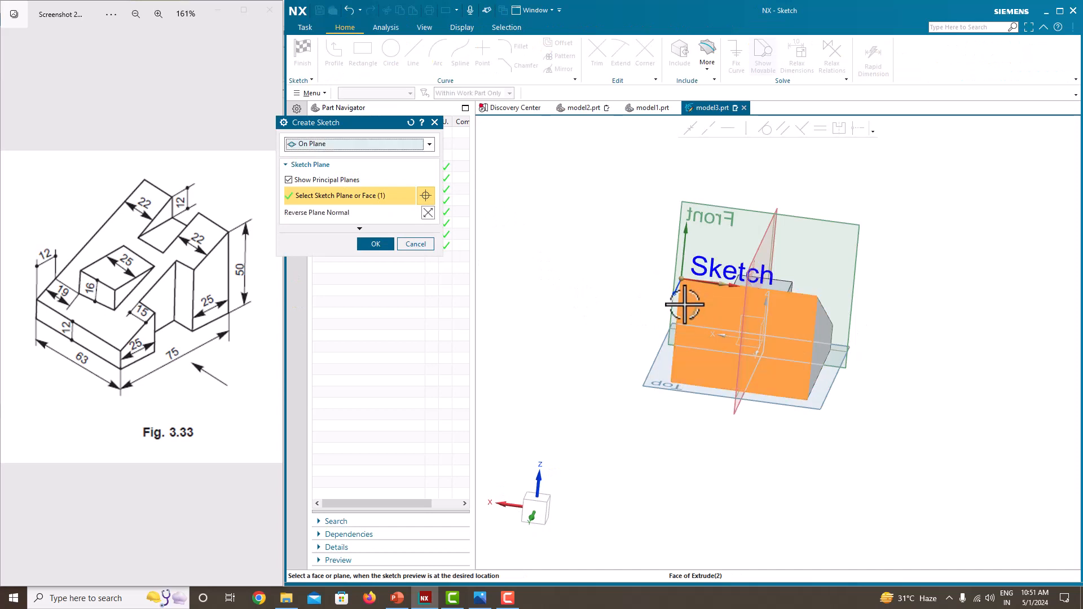
pyautogui.click(374, 244)
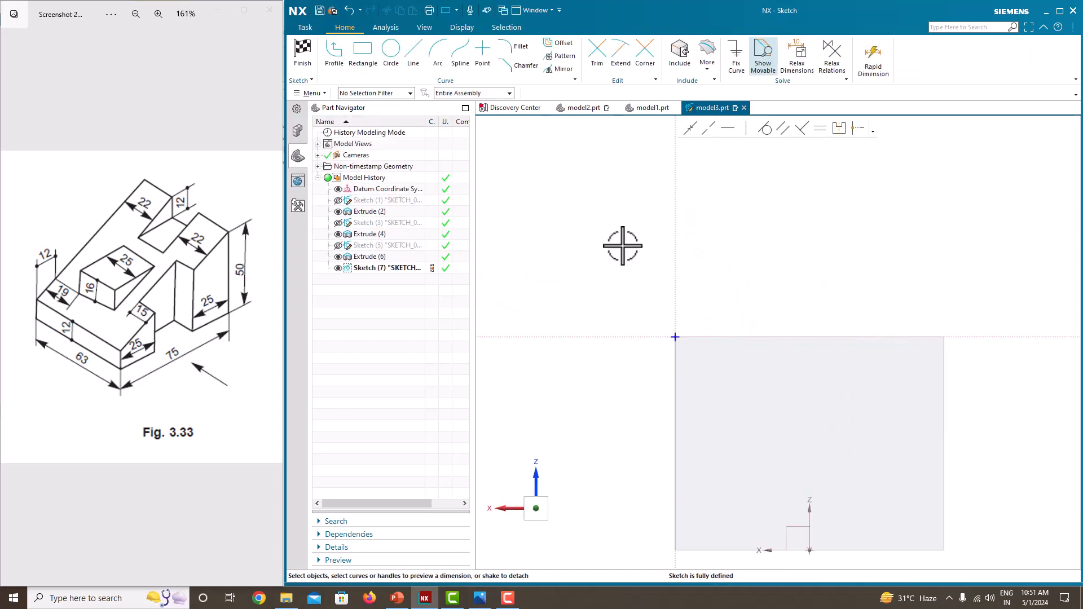
# Draw a rectangle hanging from the back face's upper edge, with one vertical side about 20 mm from the face's side edge.
pyautogui.click(363, 51)
pyautogui.scroll(3, 689, 278)
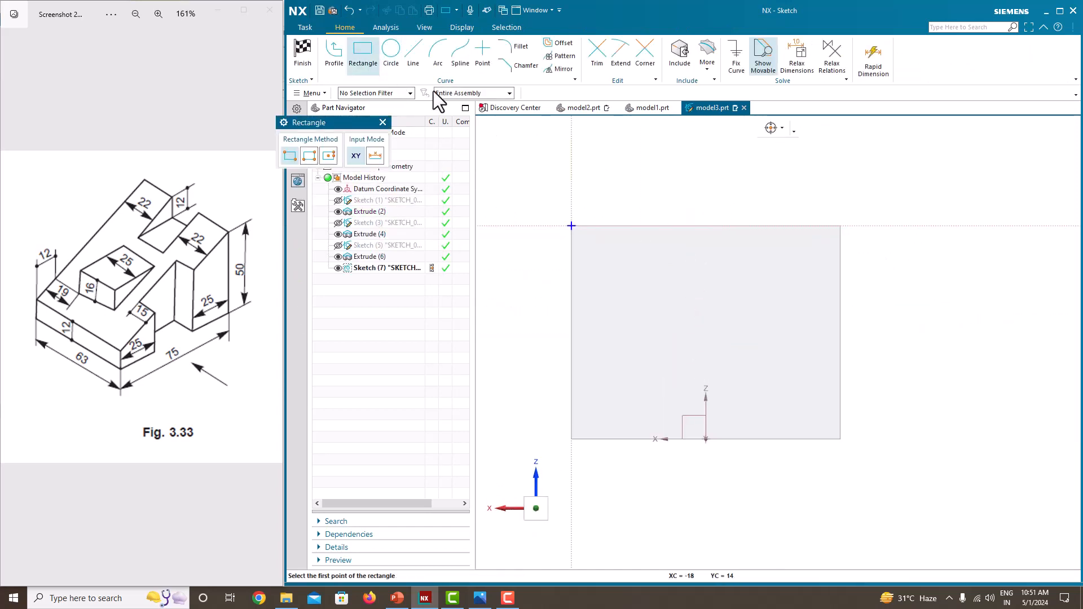
pyautogui.click(655, 227)
pyautogui.click(788, 285)
pyautogui.press('Escape')
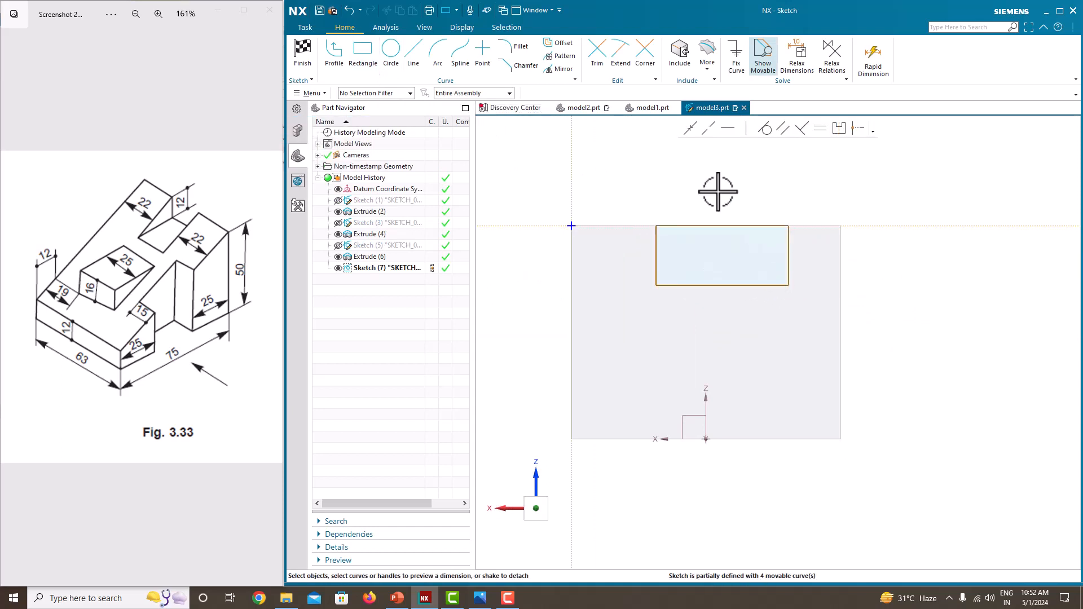
# Set the distance from the sketch's vertical axis to the rectangle's nearer vertical side to 22 mm, scaling the entire sketch.
pyautogui.click(654, 253)
pyautogui.click(572, 259)
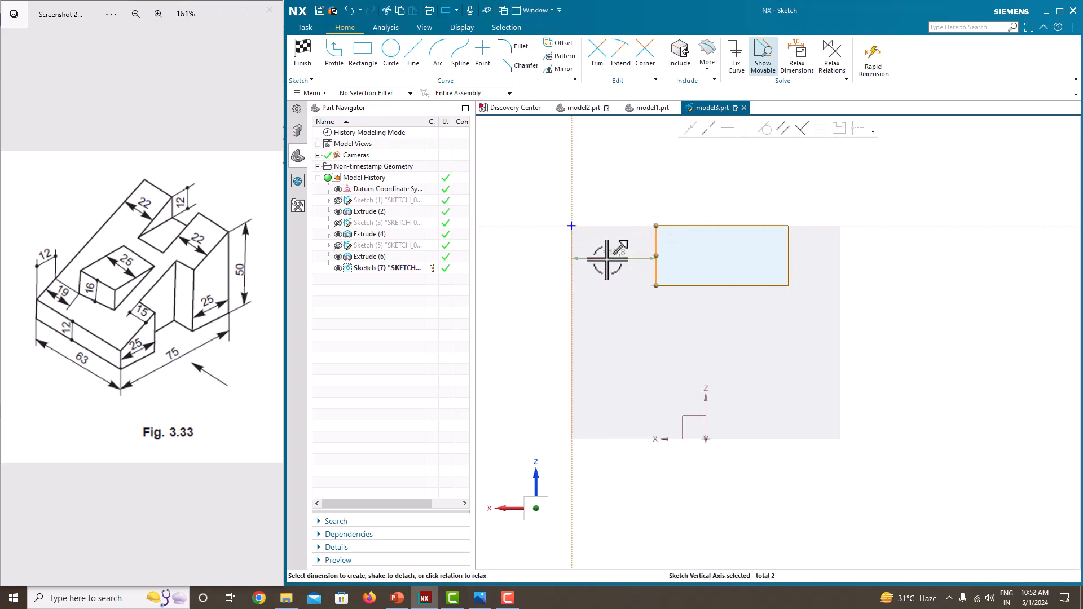
pyautogui.click(607, 259)
pyautogui.write('22')
pyautogui.press('Return')
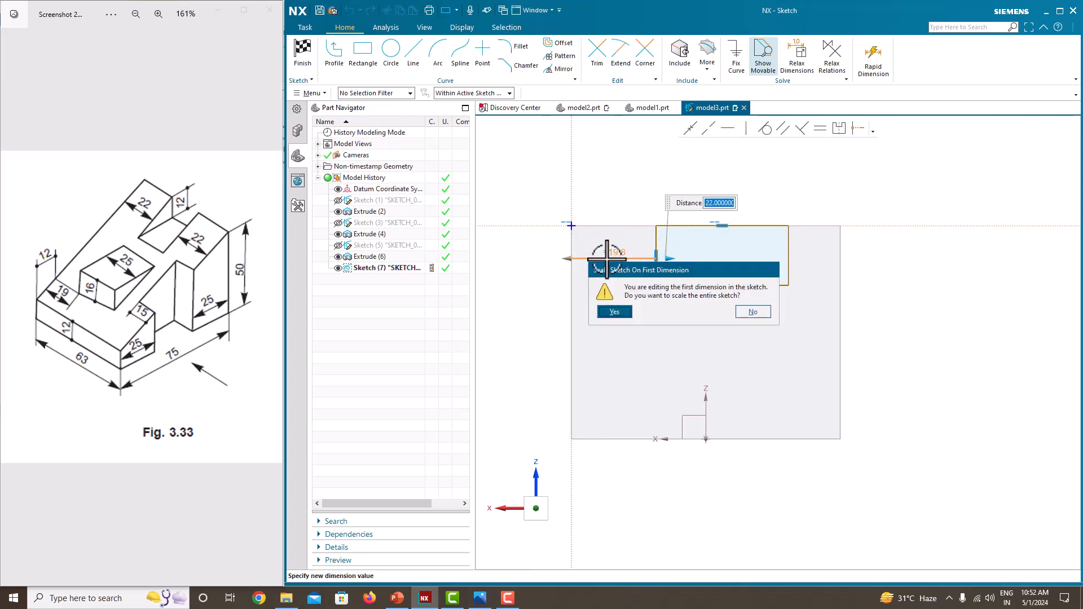
pyautogui.click(612, 312)
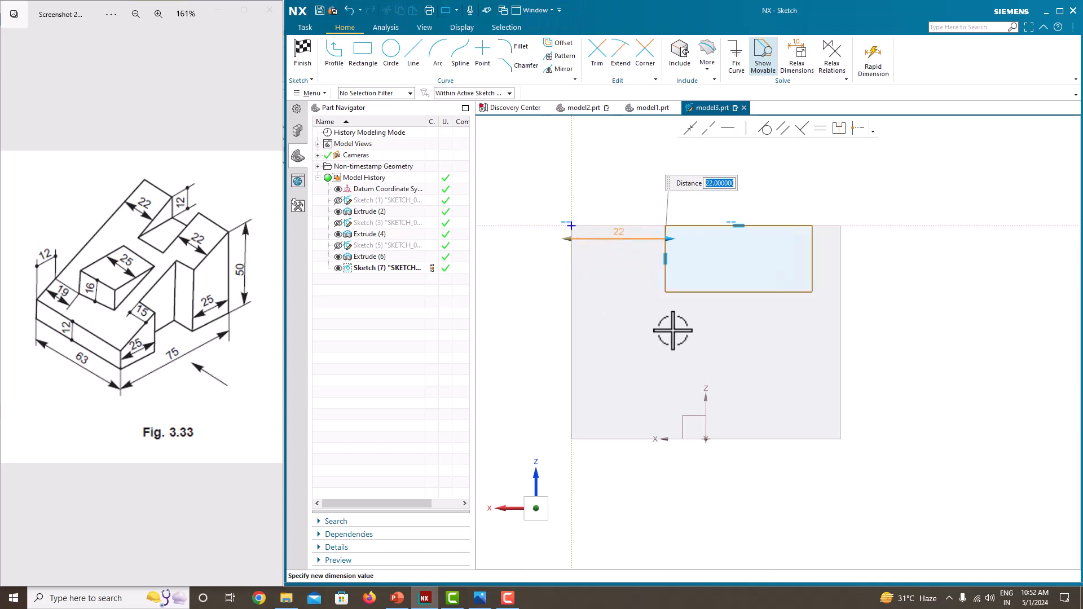
# Set the distance from the rectangle's other vertical side to the opposite side edge of the back face to 22 mm.
pyautogui.click(813, 261)
pyautogui.scroll(3, 835, 262)
pyautogui.click(841, 285)
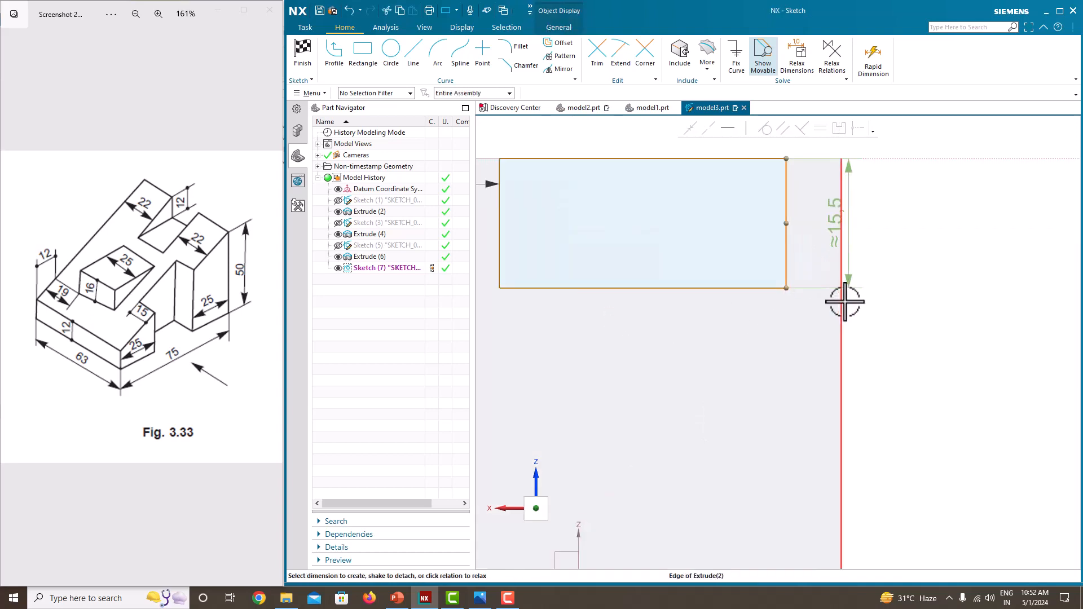
pyautogui.click(829, 307)
pyautogui.write('22')
pyautogui.press('Return')
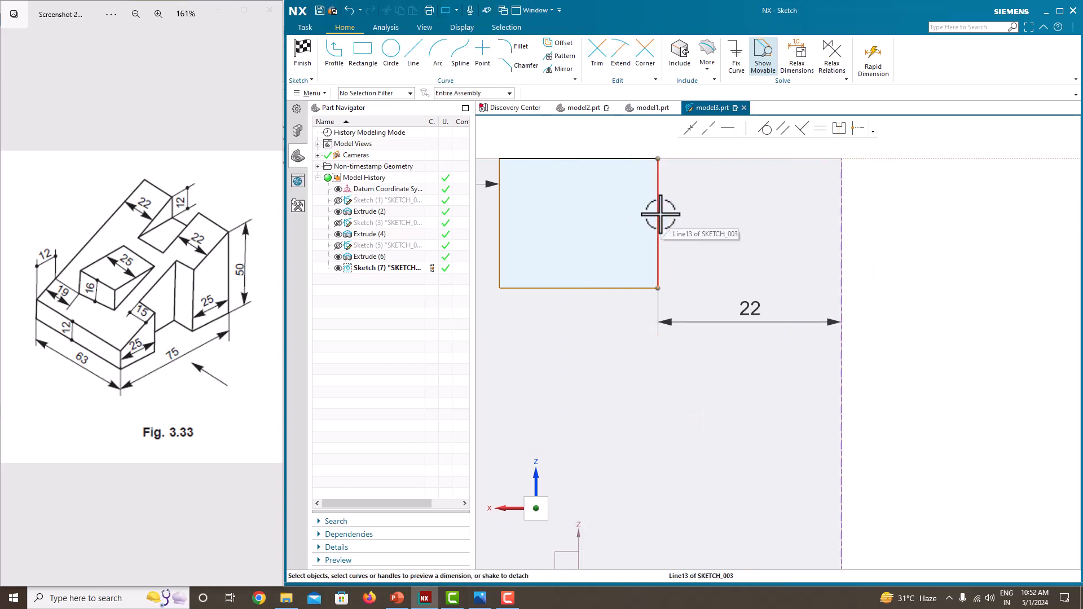
# Set the height of the rectangle on the back face to 12 mm.
pyautogui.click(660, 214)
pyautogui.click(711, 217)
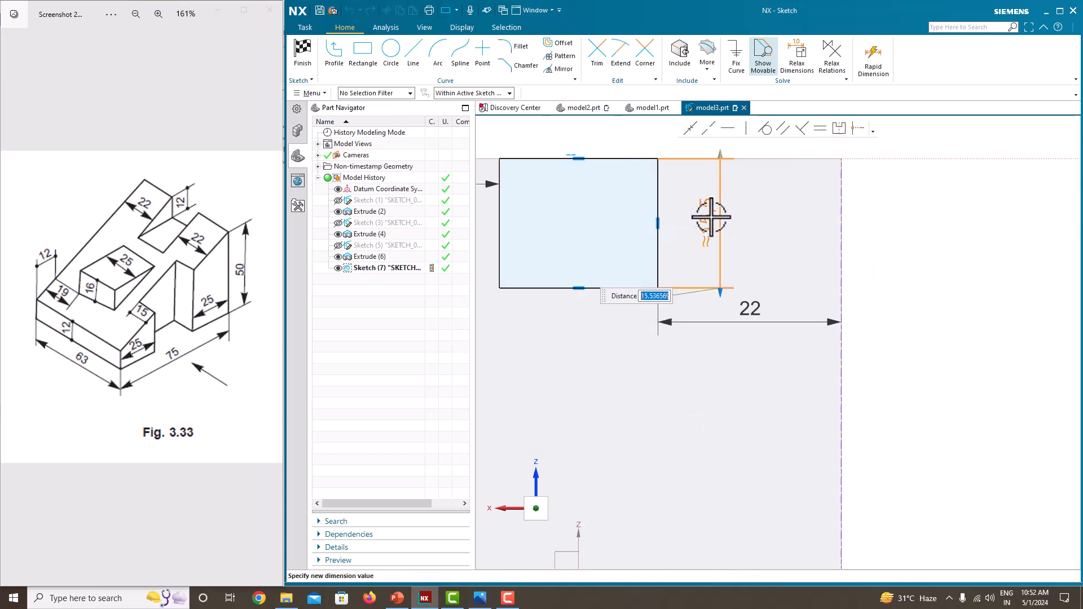
pyautogui.write('12')
pyautogui.press('Return')
pyautogui.scroll(3, 773, 206)
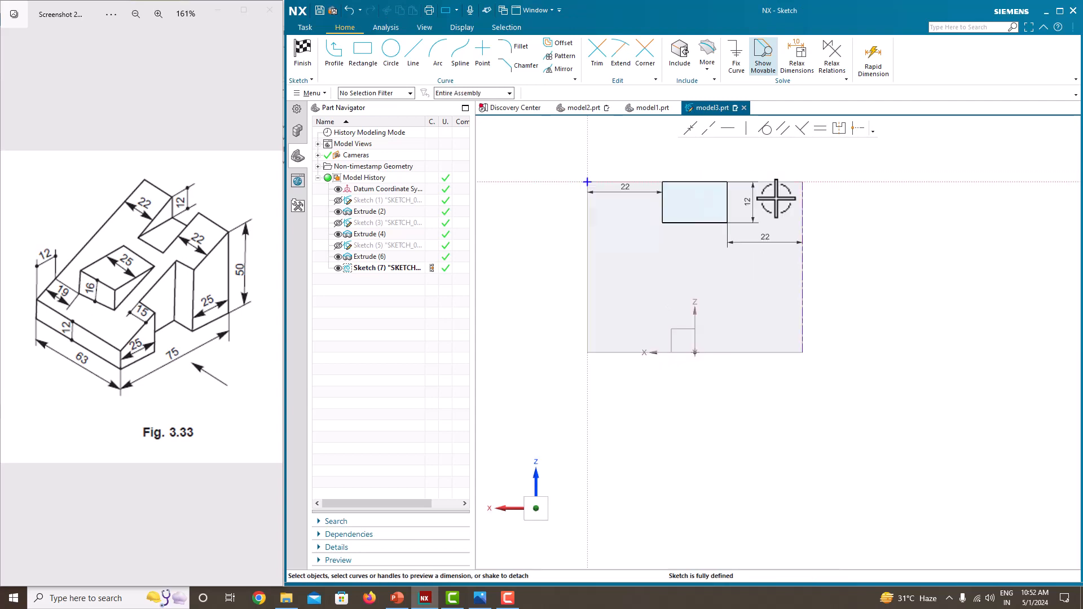
# Finish the sketch and cut the 12 mm high rectangle into the wedge's peak with an Until Next subtract extrude, hiding its sketch.
pyautogui.rightClick(891, 216)
pyautogui.click(896, 225)
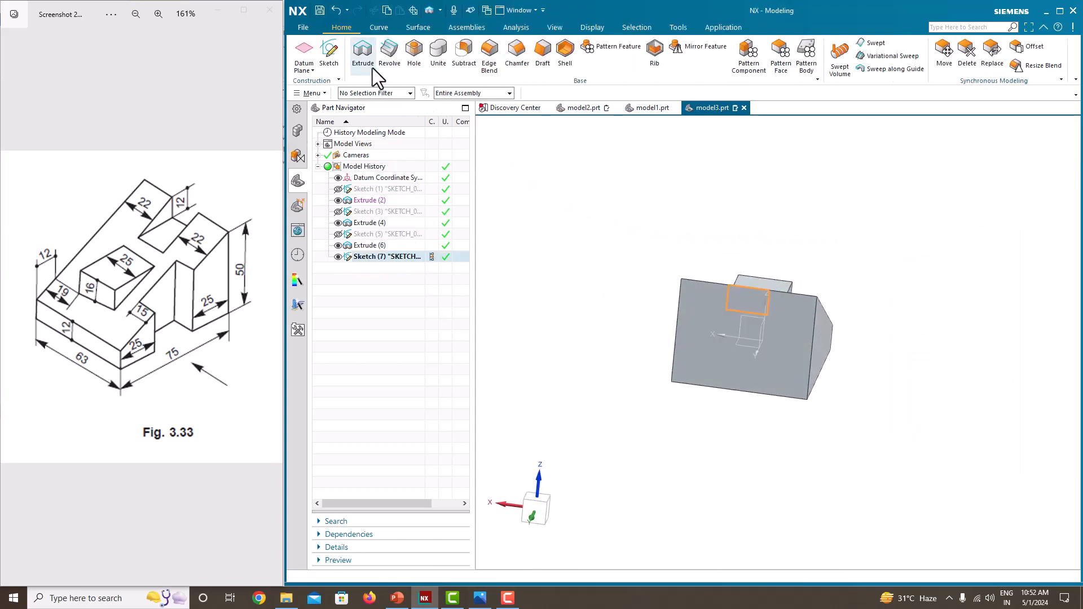
pyautogui.click(363, 53)
pyautogui.moveTo(734, 299); pyautogui.dragTo(724, 309, button='middle')
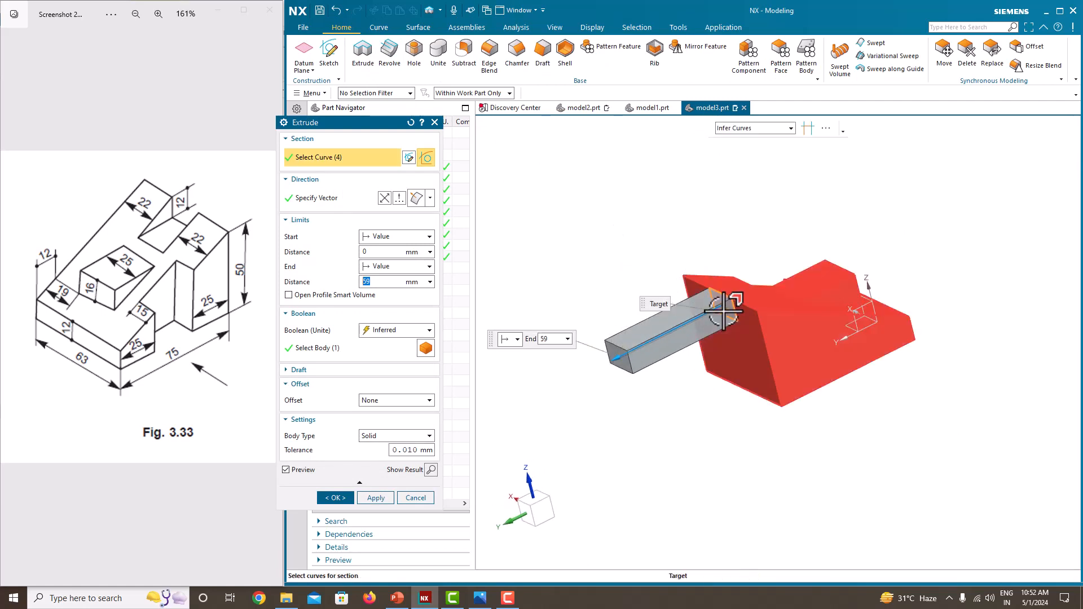
pyautogui.moveTo(619, 357); pyautogui.dragTo(764, 285)
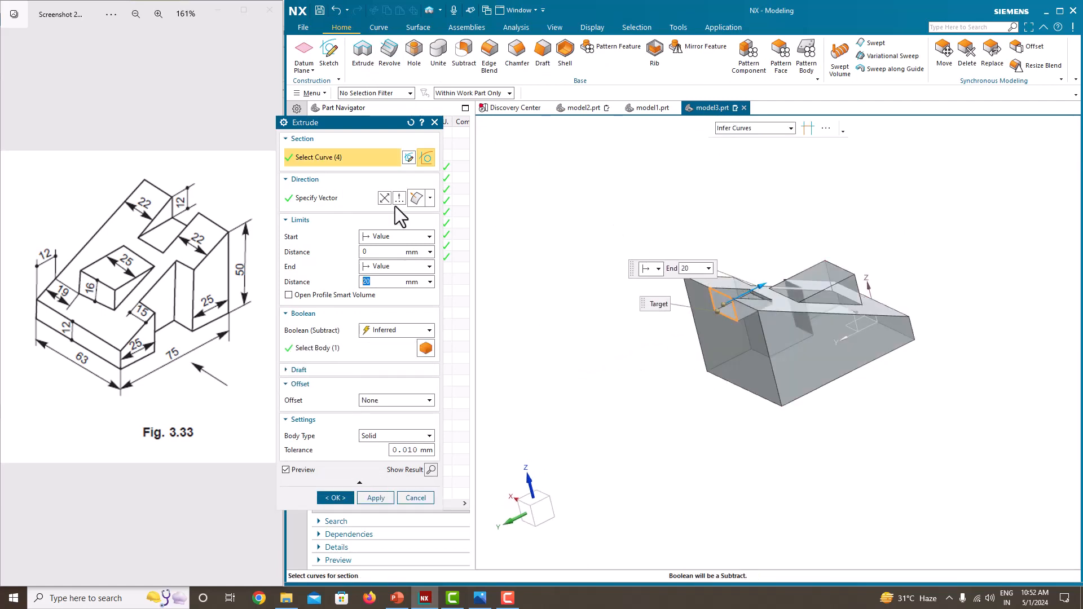
pyautogui.click(395, 266)
pyautogui.click(389, 316)
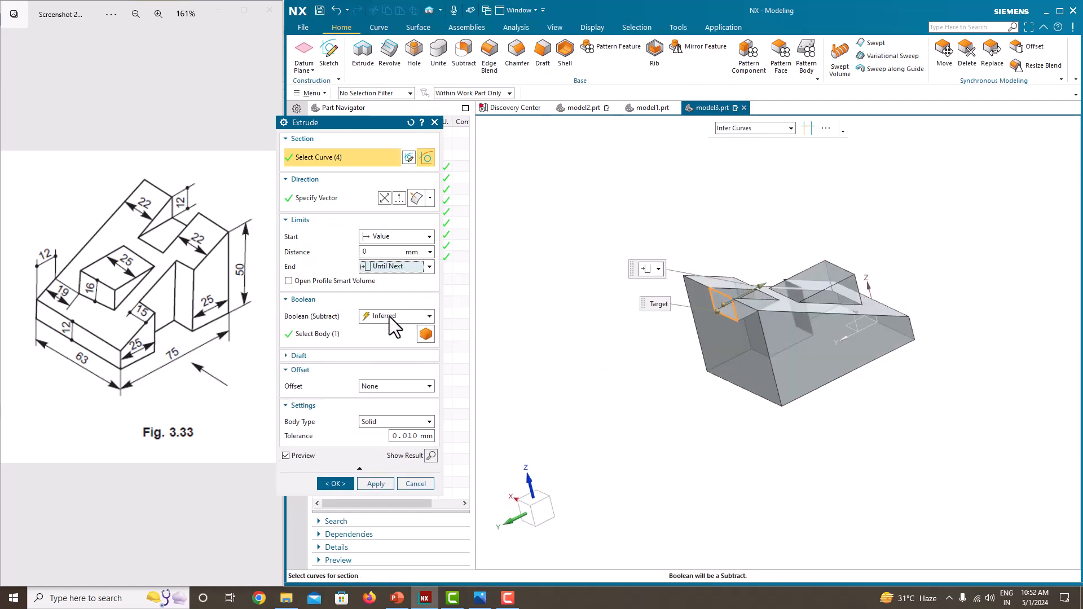
pyautogui.click(338, 484)
pyautogui.moveTo(599, 384); pyautogui.dragTo(599, 347, button='middle')
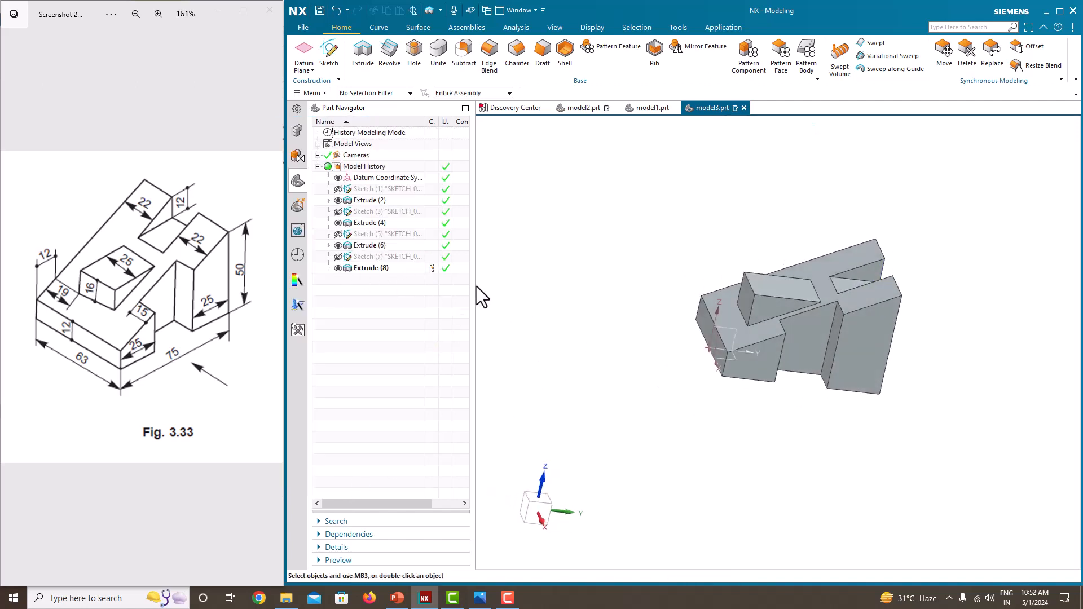
# Orient the view of the finished block to Isometric.
pyautogui.moveTo(544, 273); pyautogui.dragTo(568, 256, button='middle')
pyautogui.rightClick(584, 230)
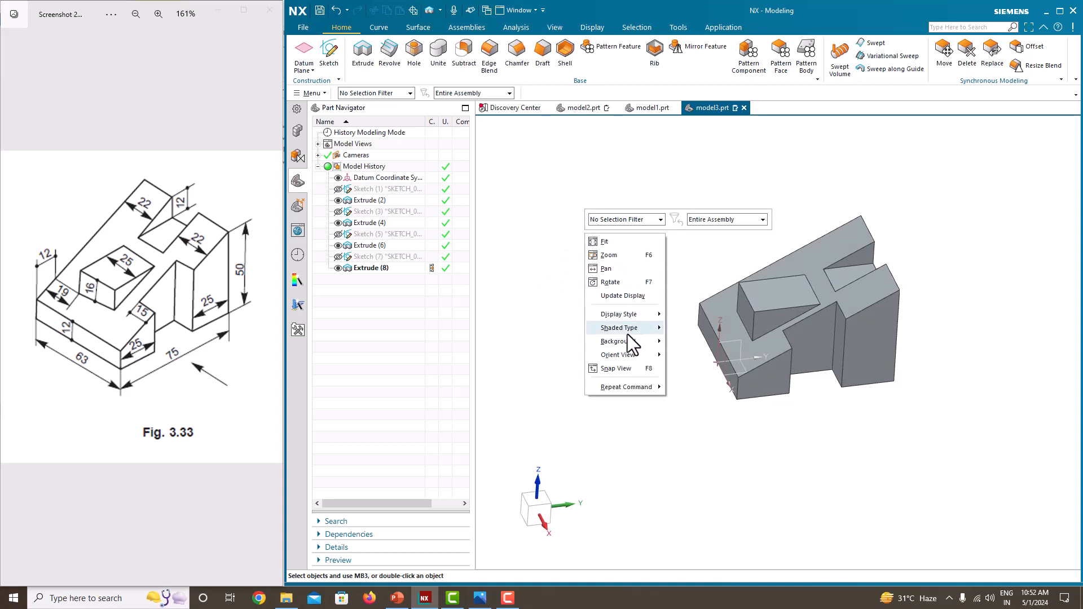
pyautogui.moveTo(625, 358)
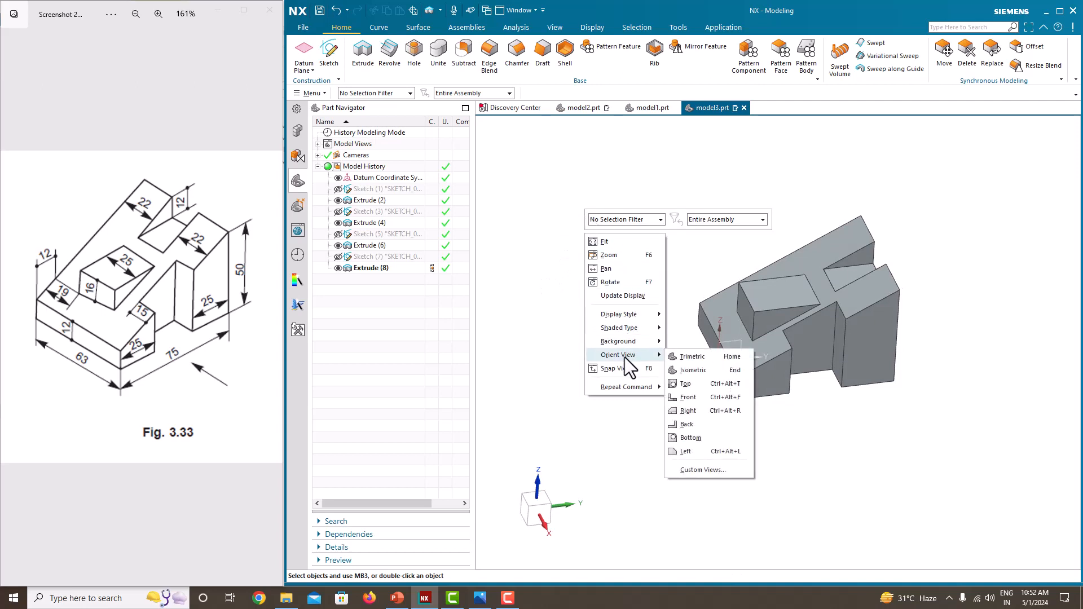
pyautogui.click(703, 367)
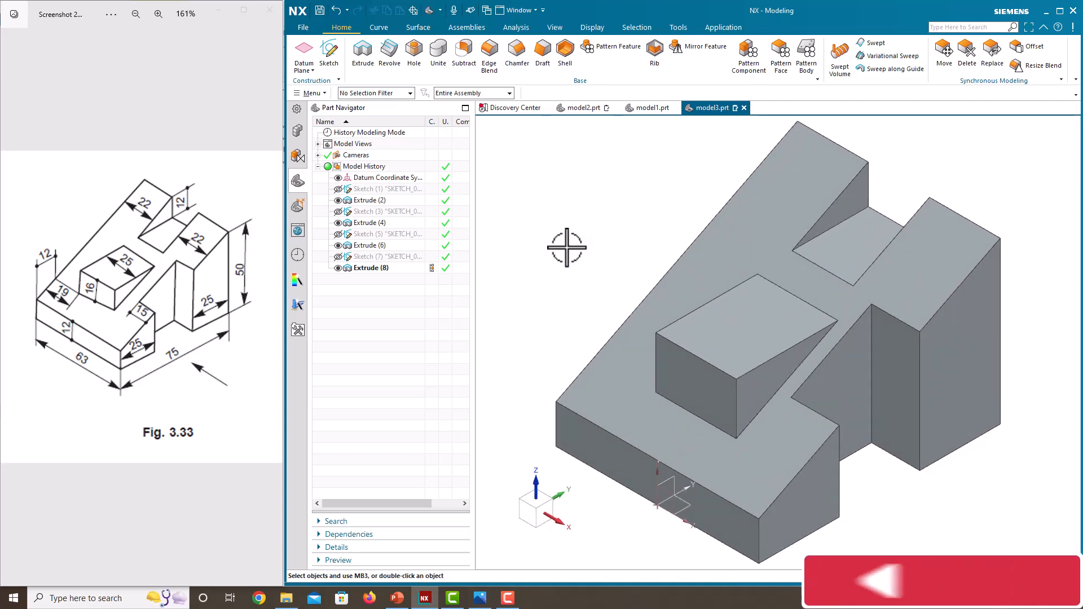